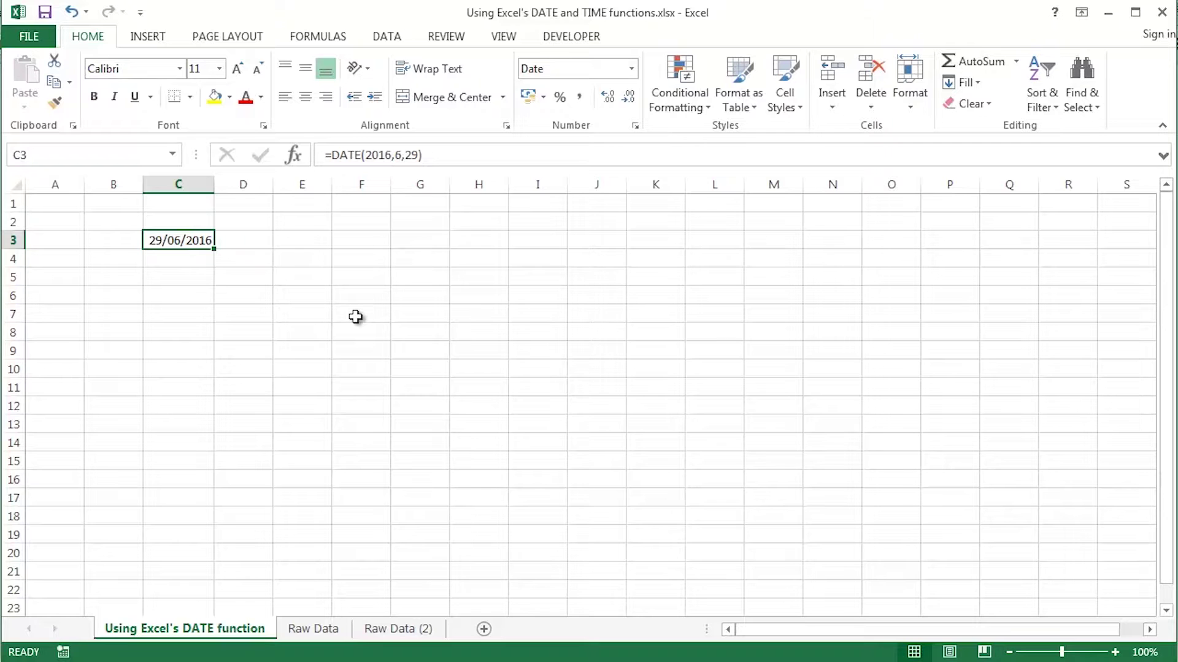
- Browse the Date & Time functions in the Formulas library, then close the list
{"action": "left_click", "coordinate": [330, 38]}
{"action": "left_click", "coordinate": [310, 101]}
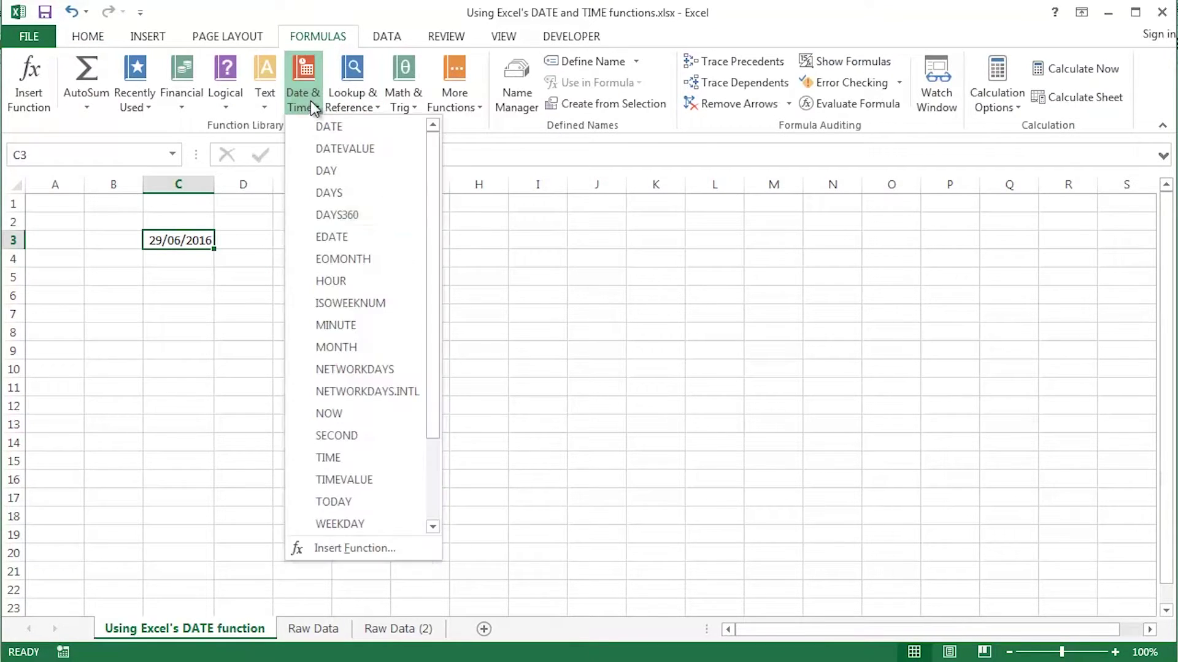
{"action": "left_click_drag", "start_coordinate": [434, 212], "coordinate": [422, 184]}
{"action": "left_click", "coordinate": [299, 105]}
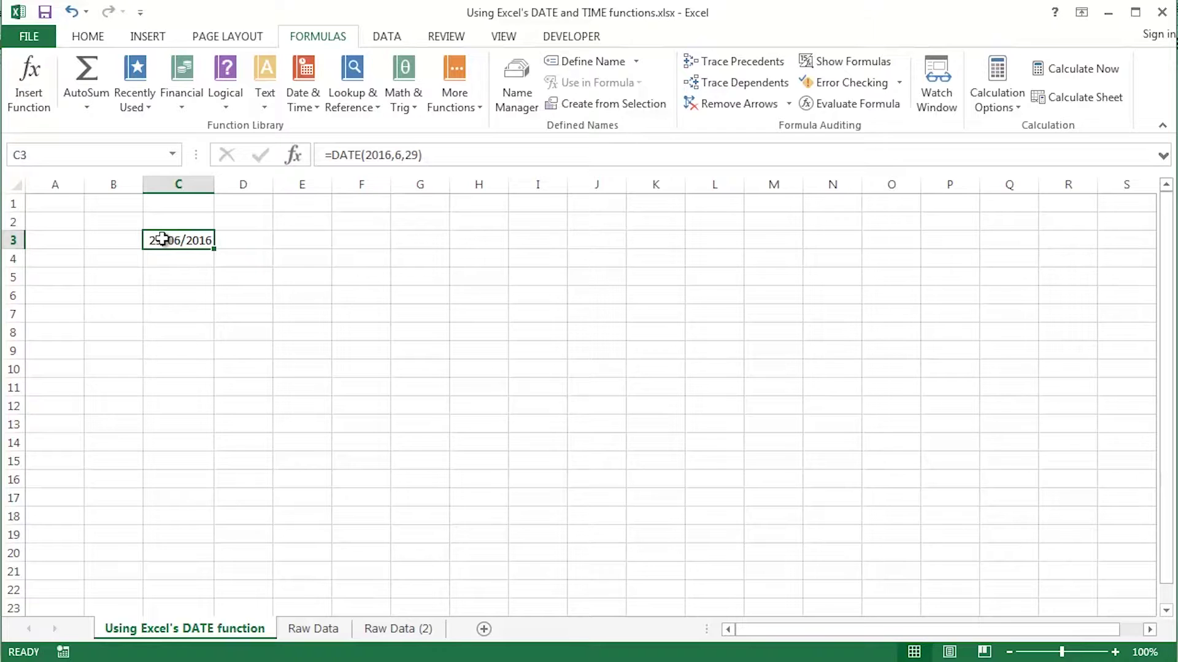
- Widen column C to fit 29/06/2016 and check C3's =DATE(2016,6,29) formula unchanged
{"action": "left_click", "coordinate": [303, 110]}
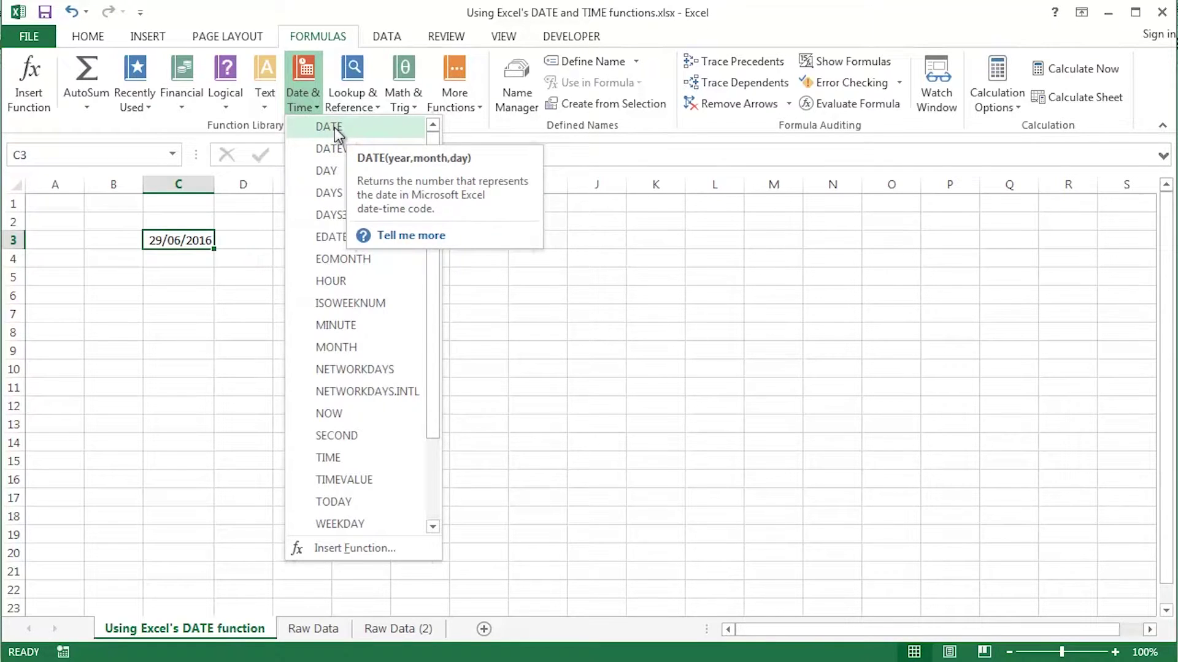
{"action": "left_click", "coordinate": [181, 241]}
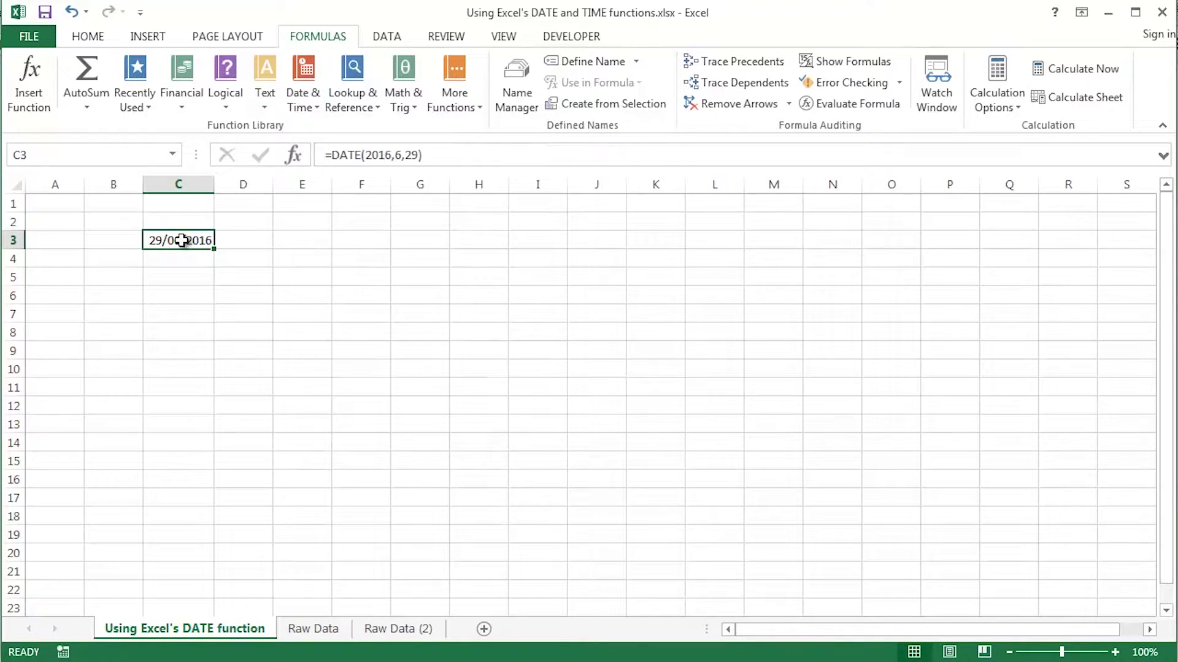
{"action": "scroll", "coordinate": [207, 239], "scroll_direction": "up", "scroll_amount": 3, "text": "ctrl"}
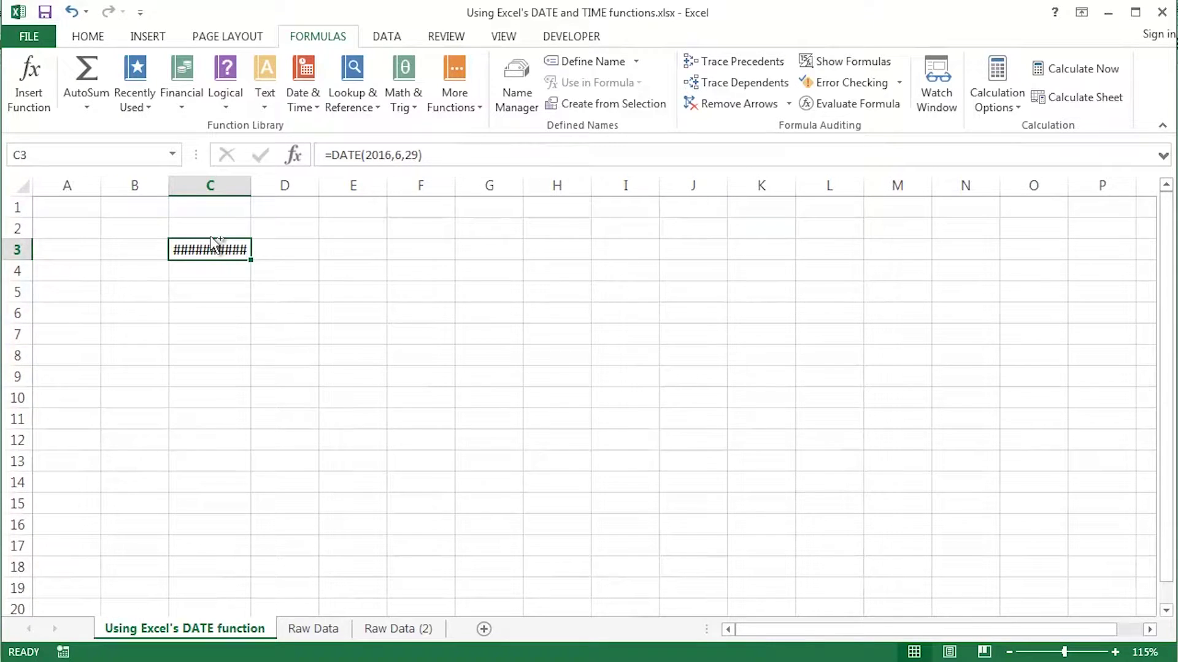
{"action": "left_click_drag", "start_coordinate": [313, 189], "coordinate": [342, 189]}
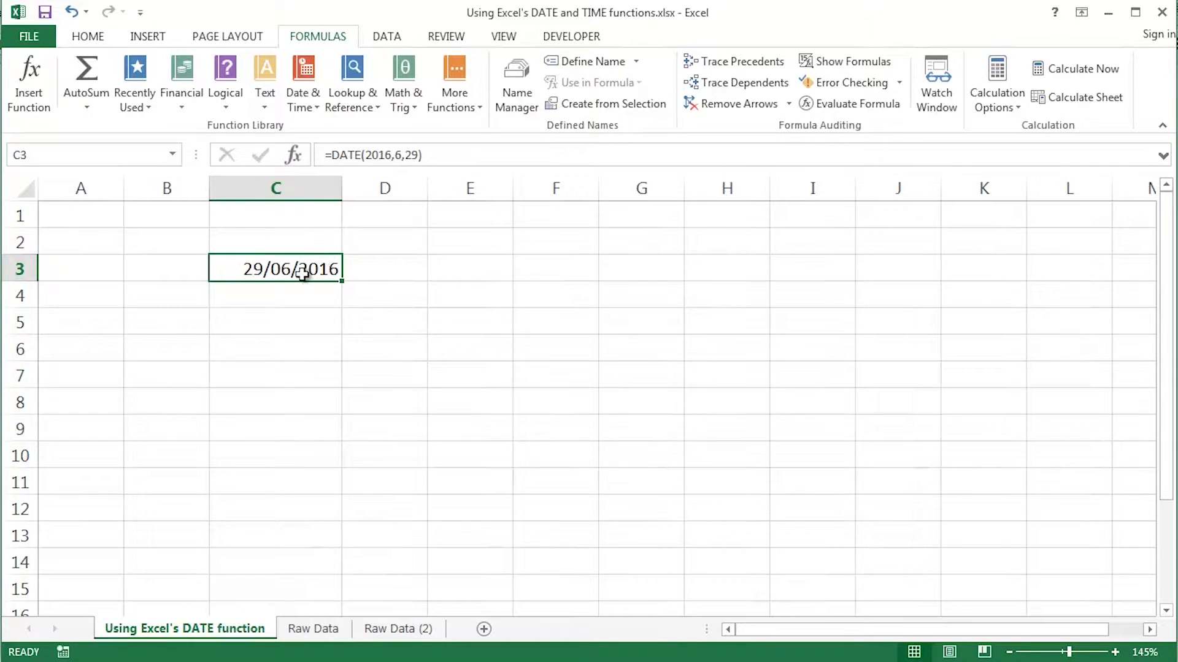
{"action": "double_click", "coordinate": [303, 271]}
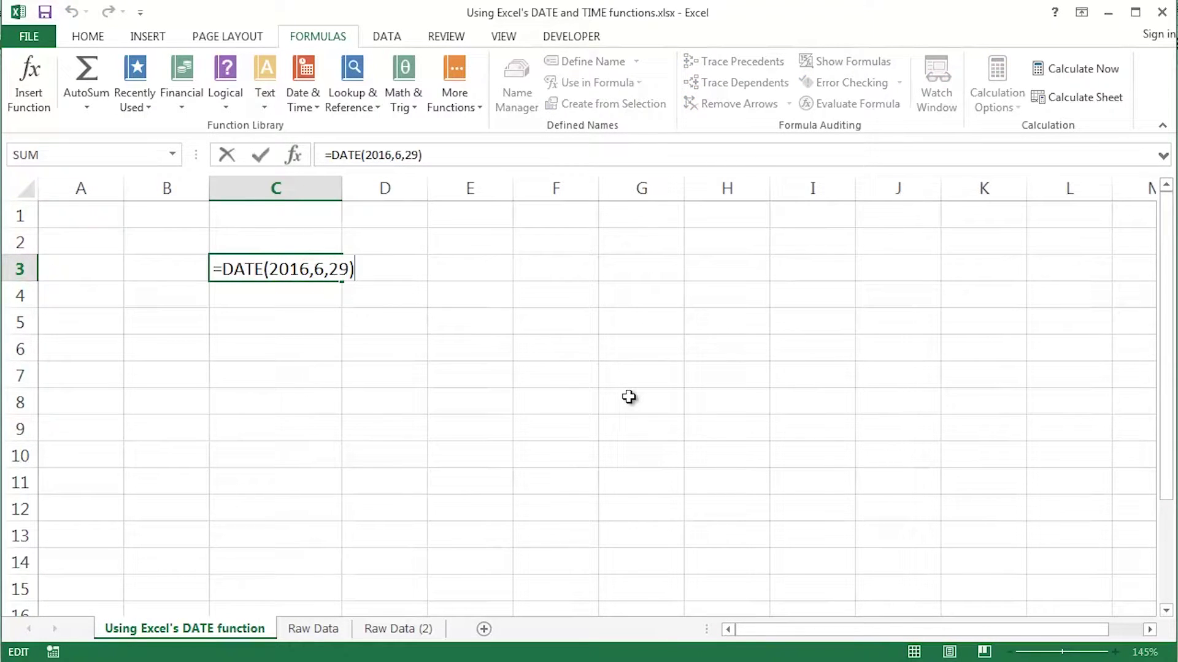
{"action": "key", "text": "Return"}
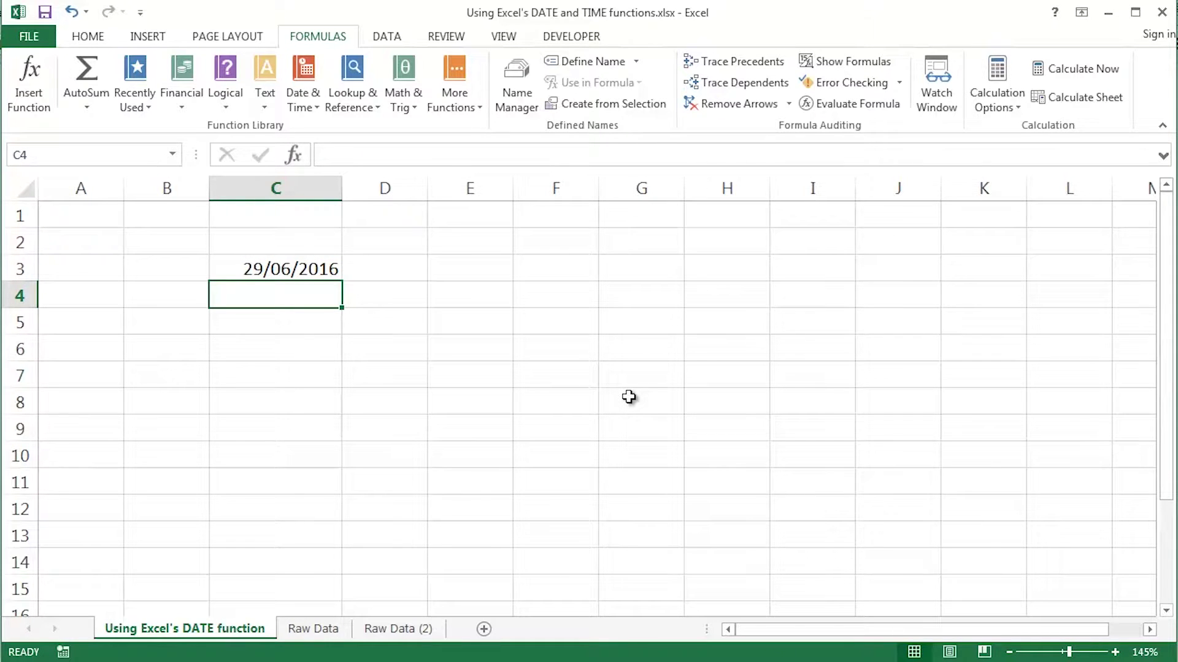
- Switch to the Raw Data sheet and select the ORDER DATE value in E2
{"action": "left_click", "coordinate": [319, 632]}
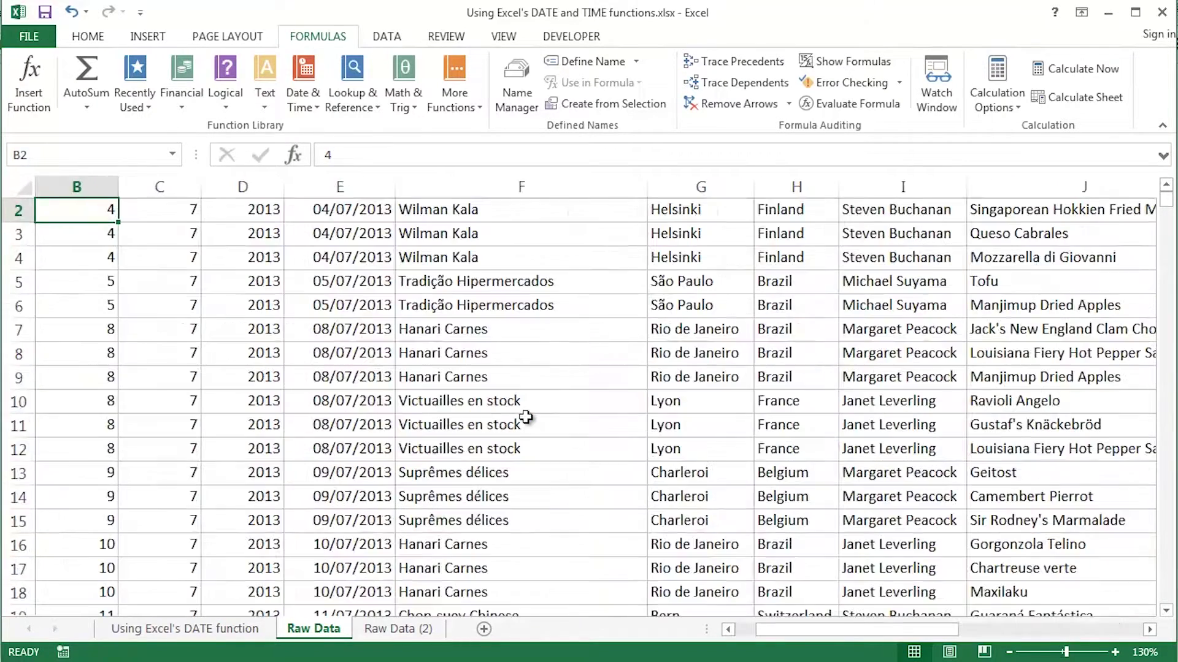
{"action": "scroll", "coordinate": [531, 419], "scroll_direction": "up", "scroll_amount": 2, "text": "ctrl"}
{"action": "scroll", "coordinate": [540, 390], "scroll_direction": "up", "scroll_amount": 1}
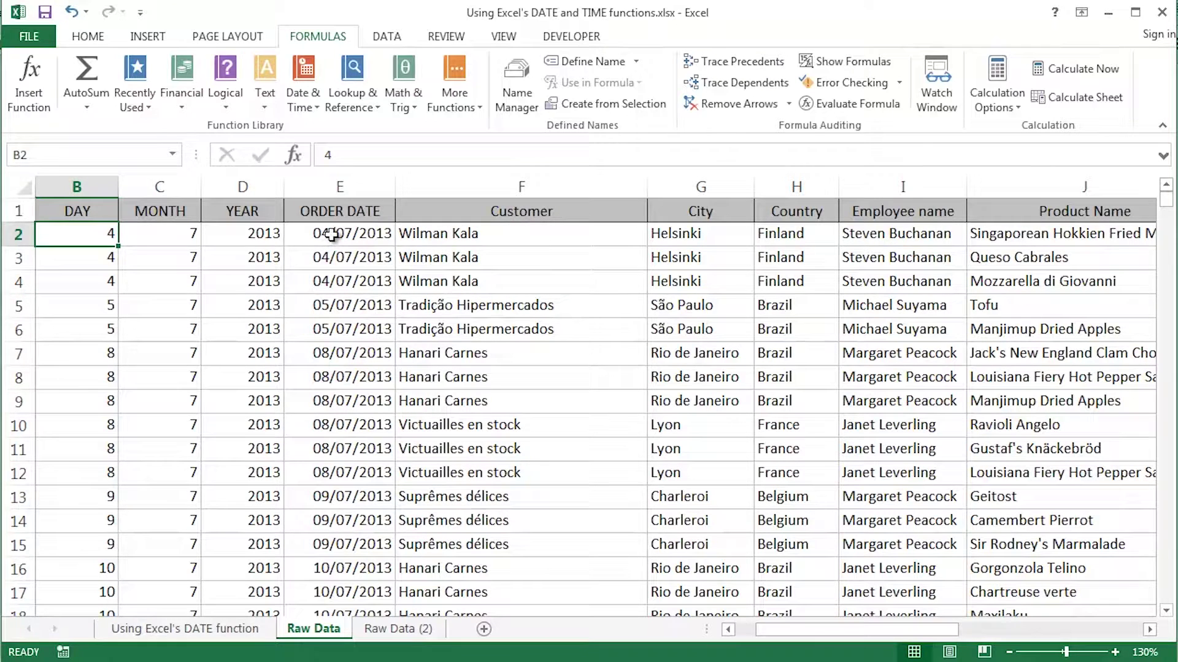
{"action": "key", "text": "ctrl+Home"}
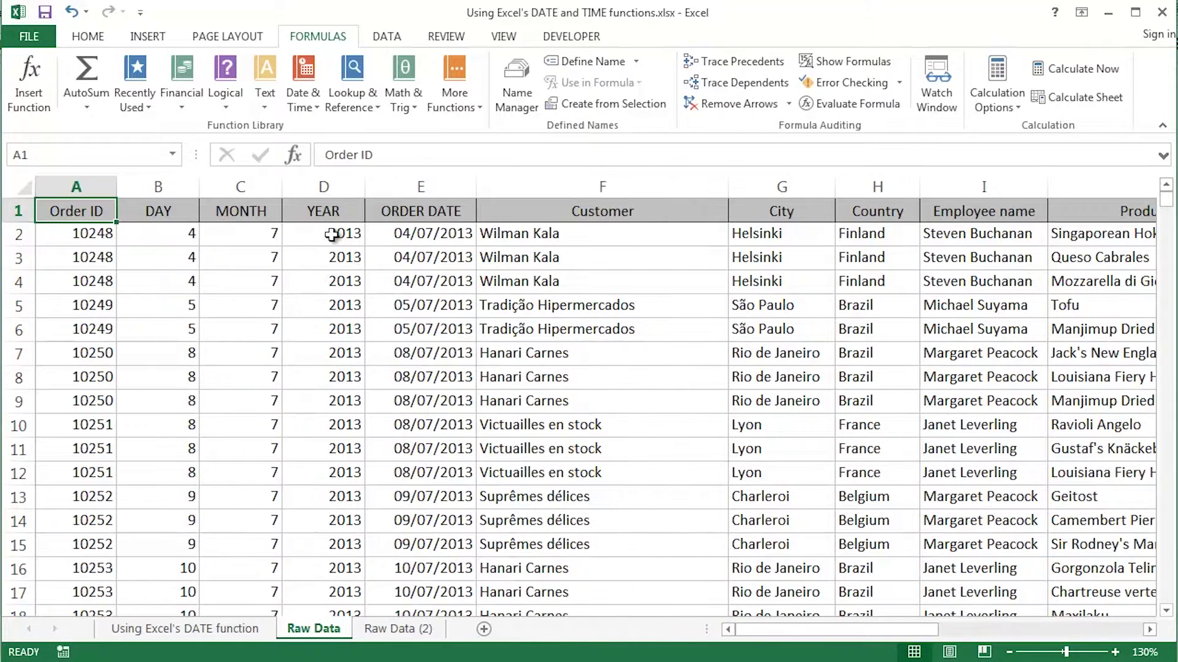
{"action": "left_click", "coordinate": [432, 233]}
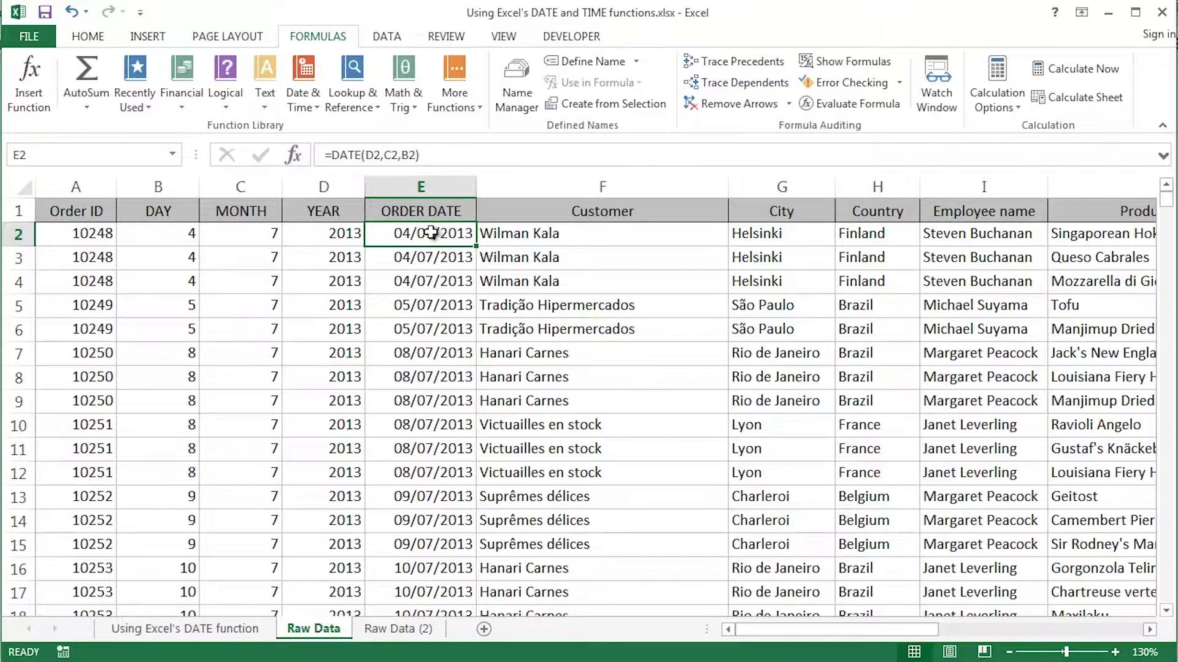
- Trace E2's =DATE(D2,C2,B2) back to the DAY, MONTH and YEAR values in B2:D2
{"action": "left_click_drag", "start_coordinate": [158, 187], "coordinate": [323, 187]}
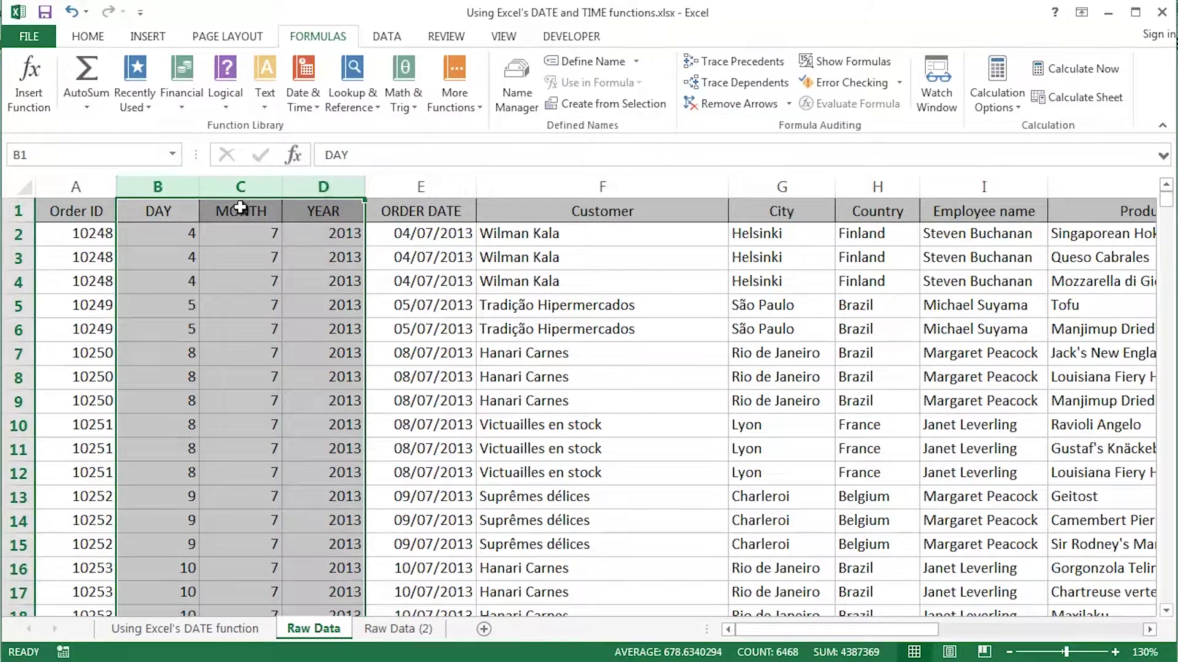
{"action": "left_click", "coordinate": [153, 235]}
{"action": "left_click", "coordinate": [257, 233]}
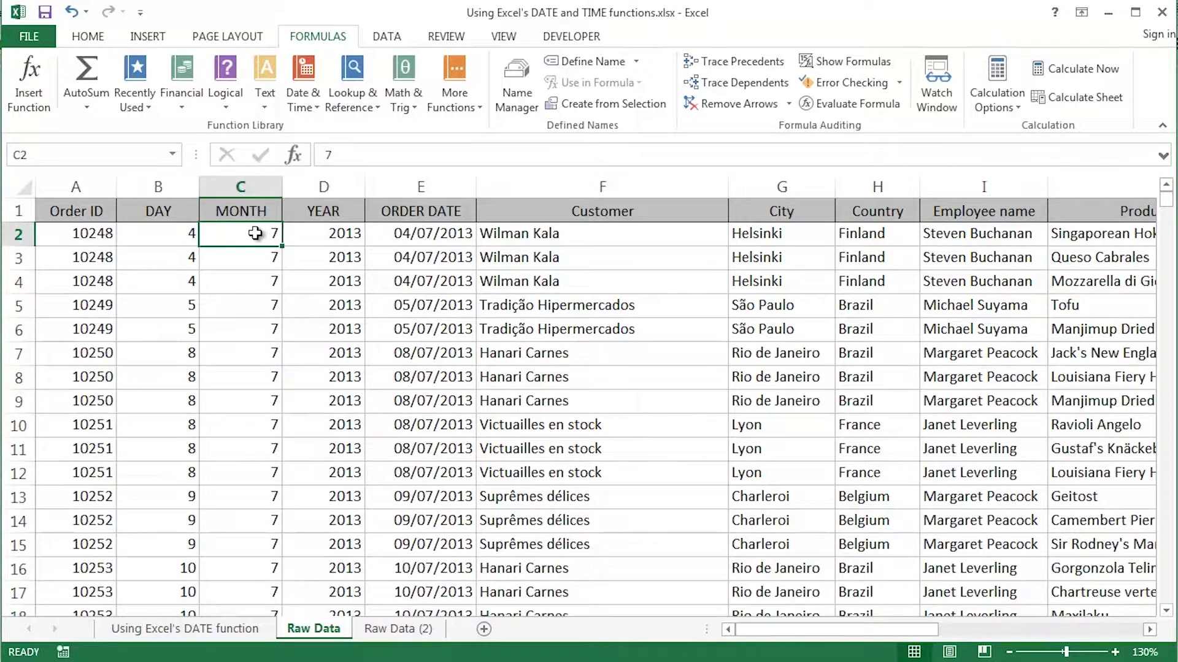
{"action": "left_click", "coordinate": [329, 234]}
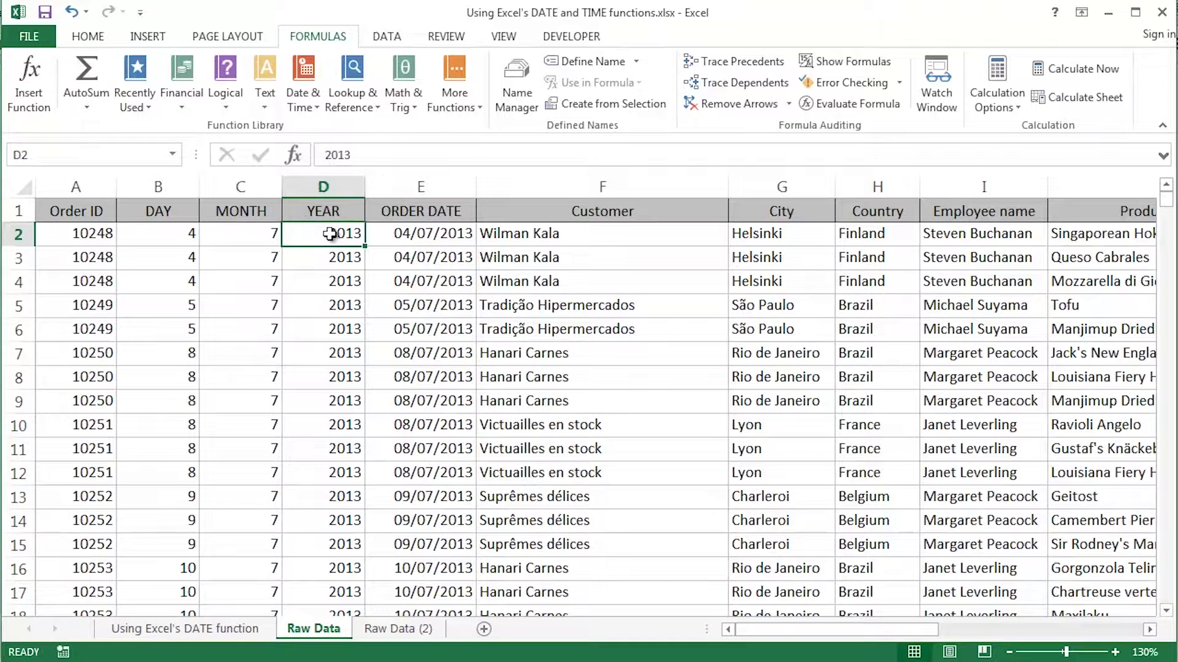
{"action": "left_click", "coordinate": [428, 236]}
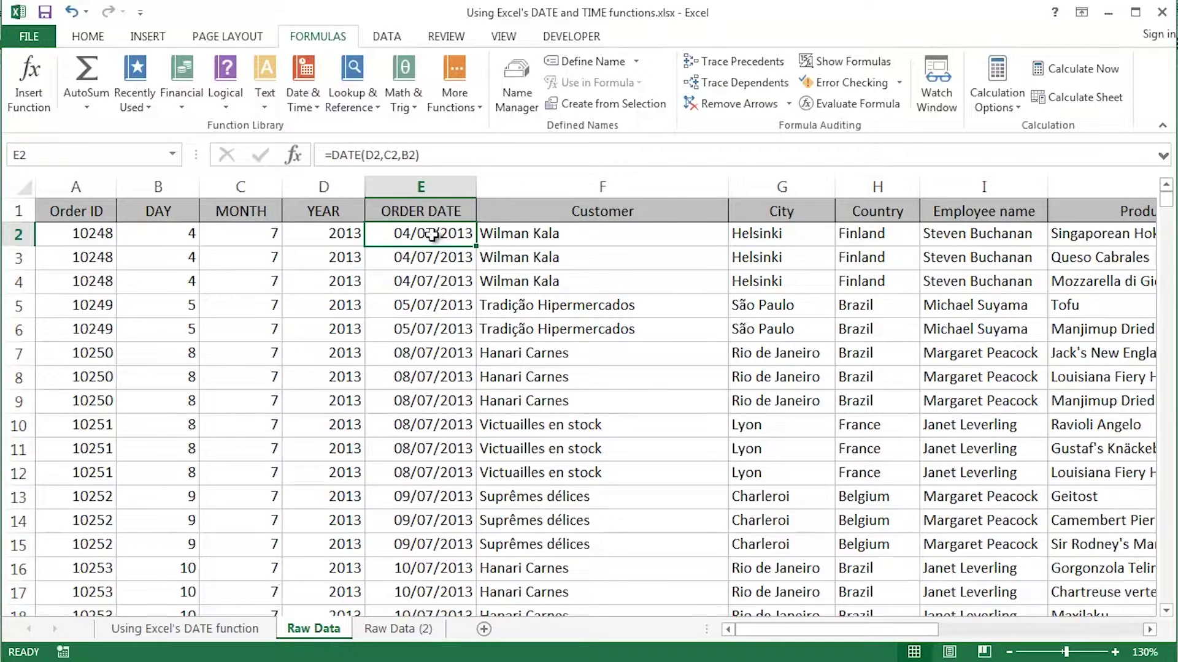
{"action": "double_click", "coordinate": [428, 236]}
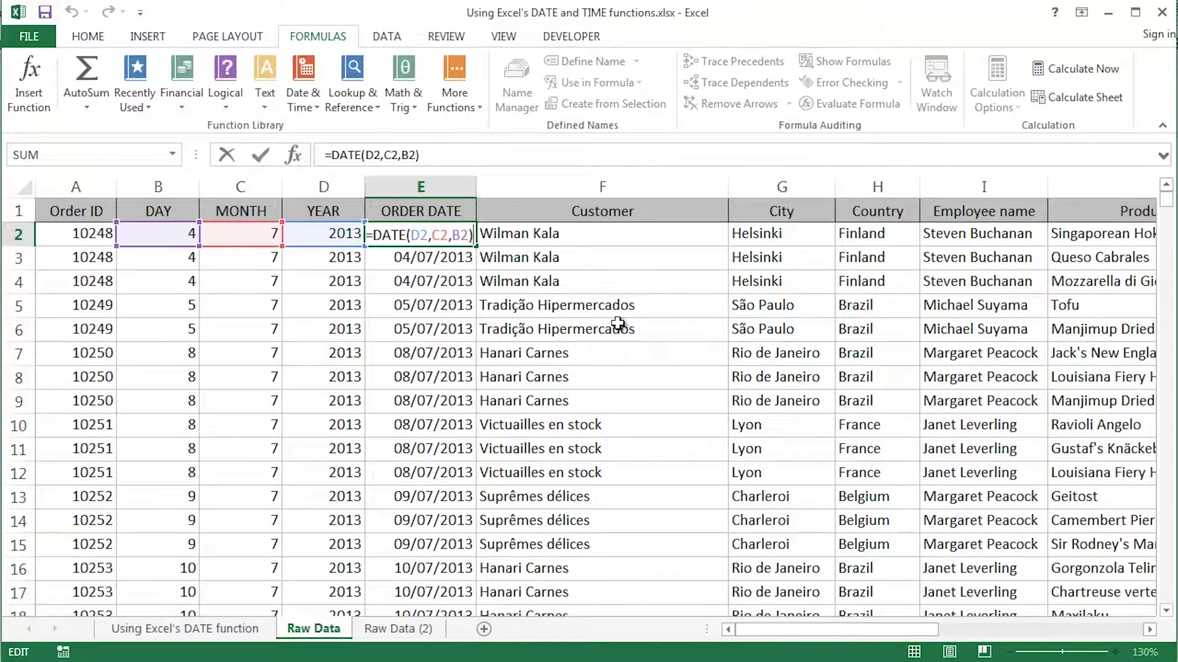
{"action": "key", "text": "Escape"}
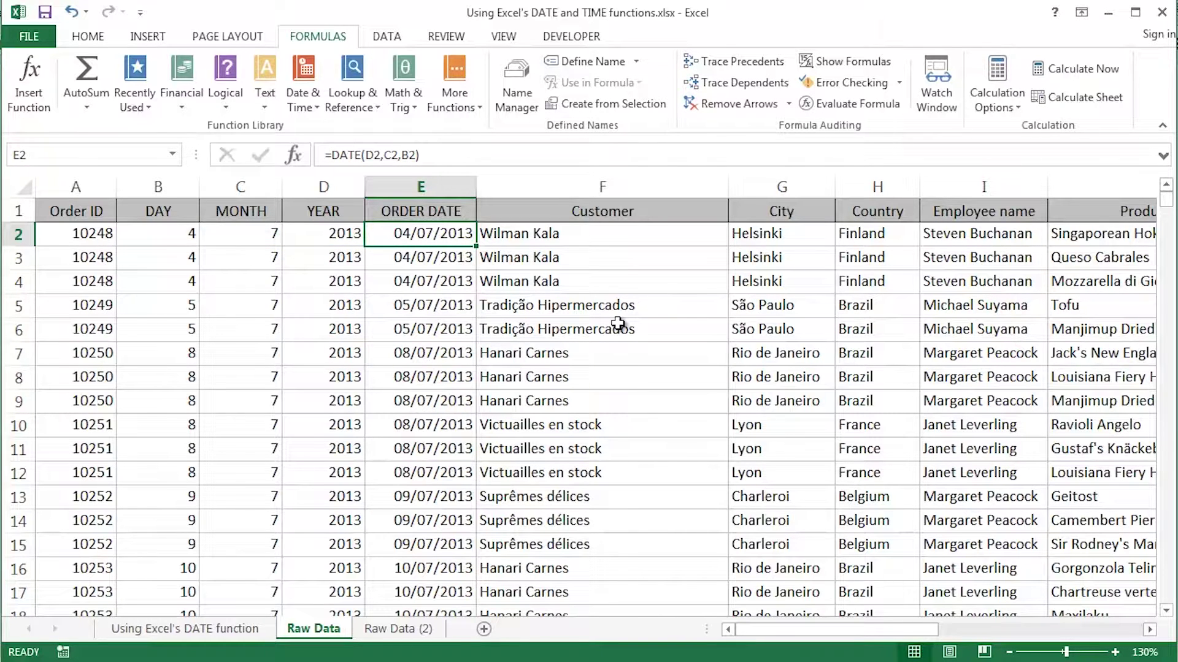
{"action": "left_click", "coordinate": [387, 626]}
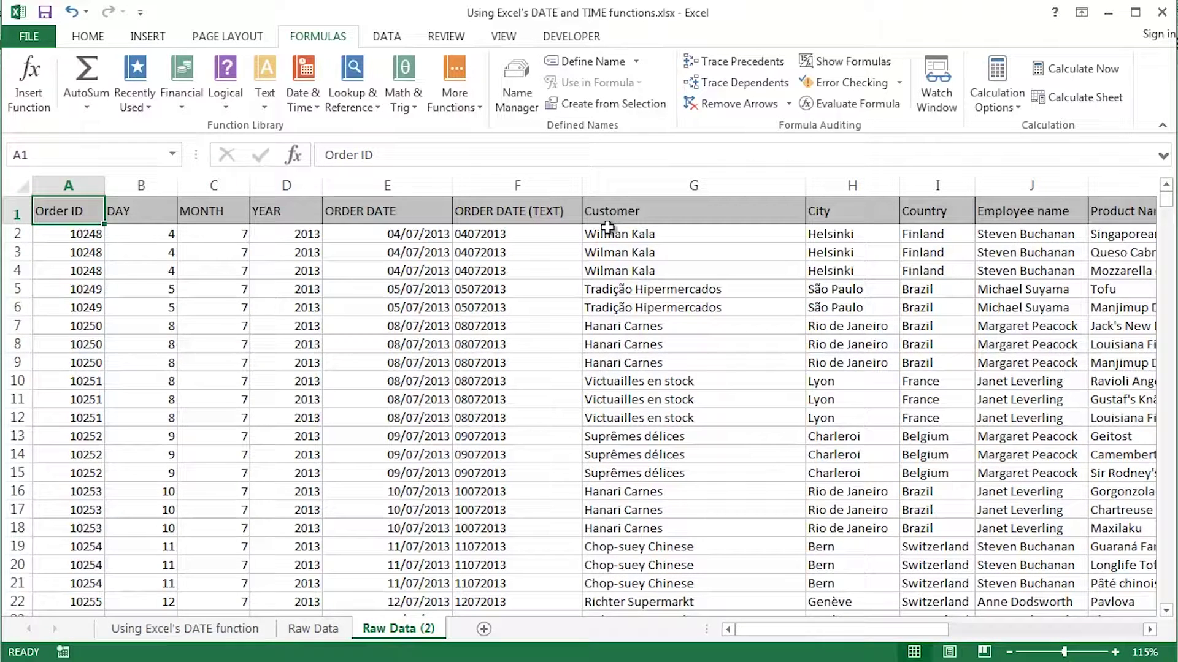
{"action": "left_click", "coordinate": [379, 237]}
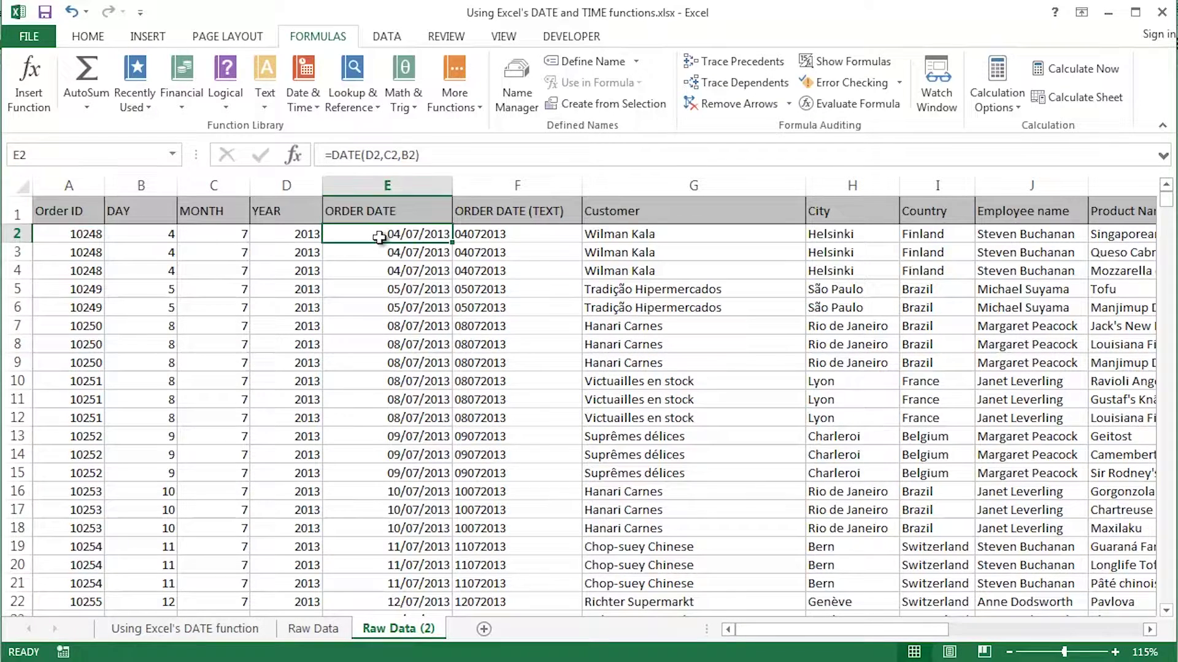
{"action": "double_click", "coordinate": [379, 238]}
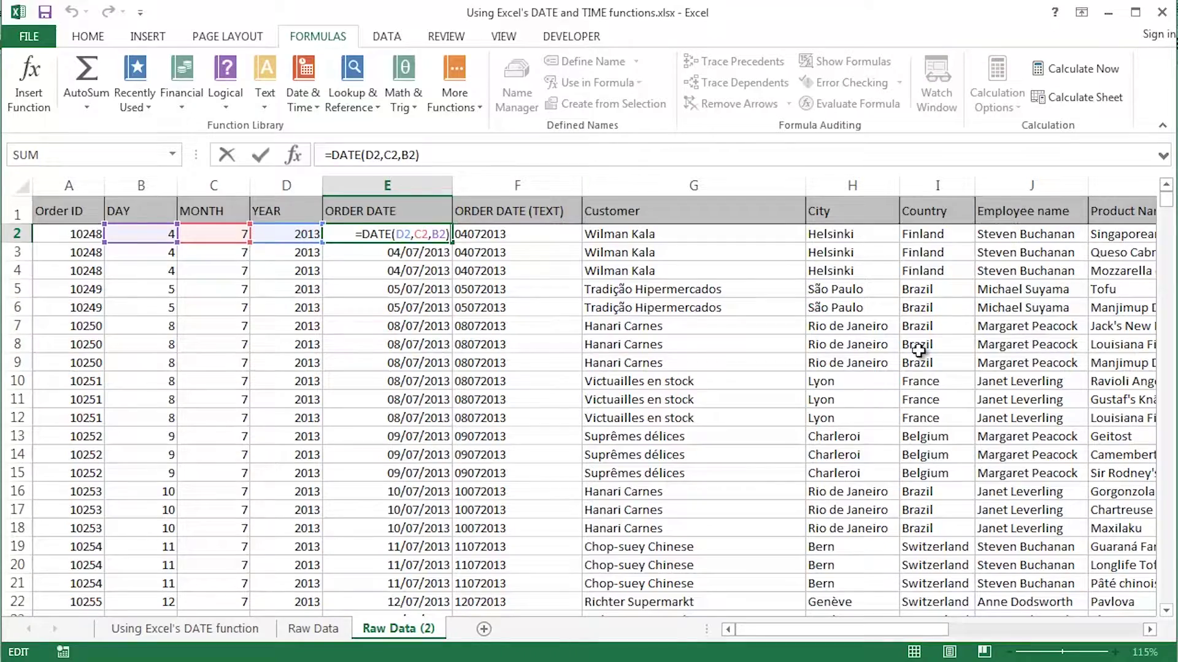
{"action": "key", "text": "Tab"}
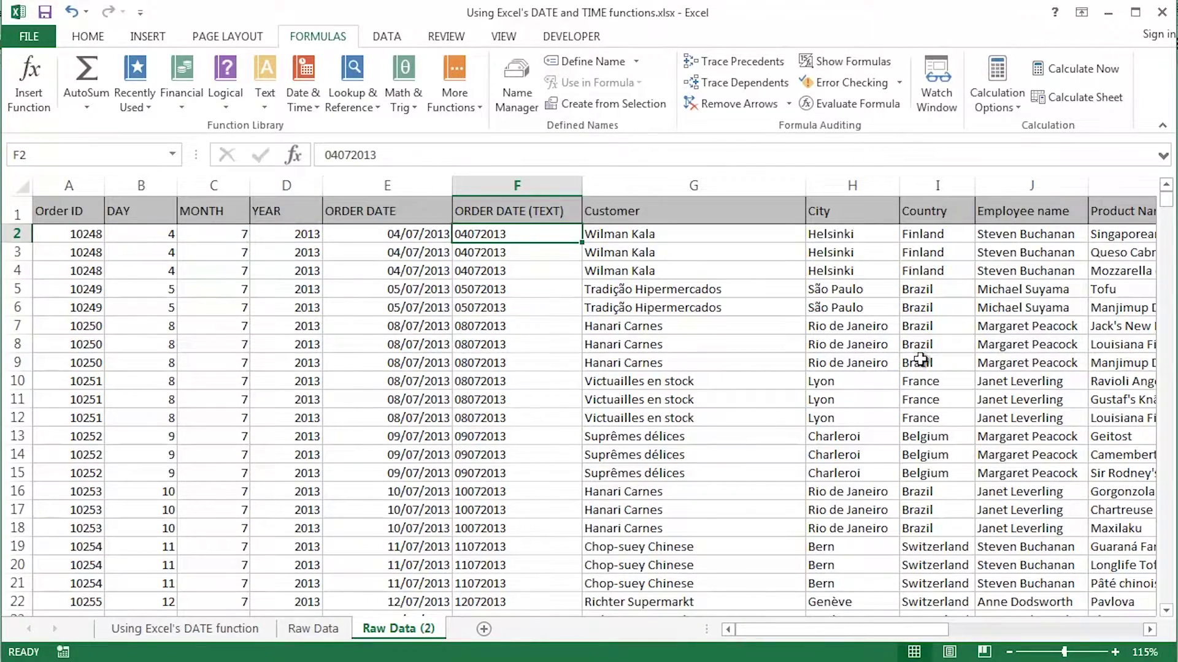
{"action": "scroll", "coordinate": [920, 344], "scroll_direction": "up", "scroll_amount": 3}
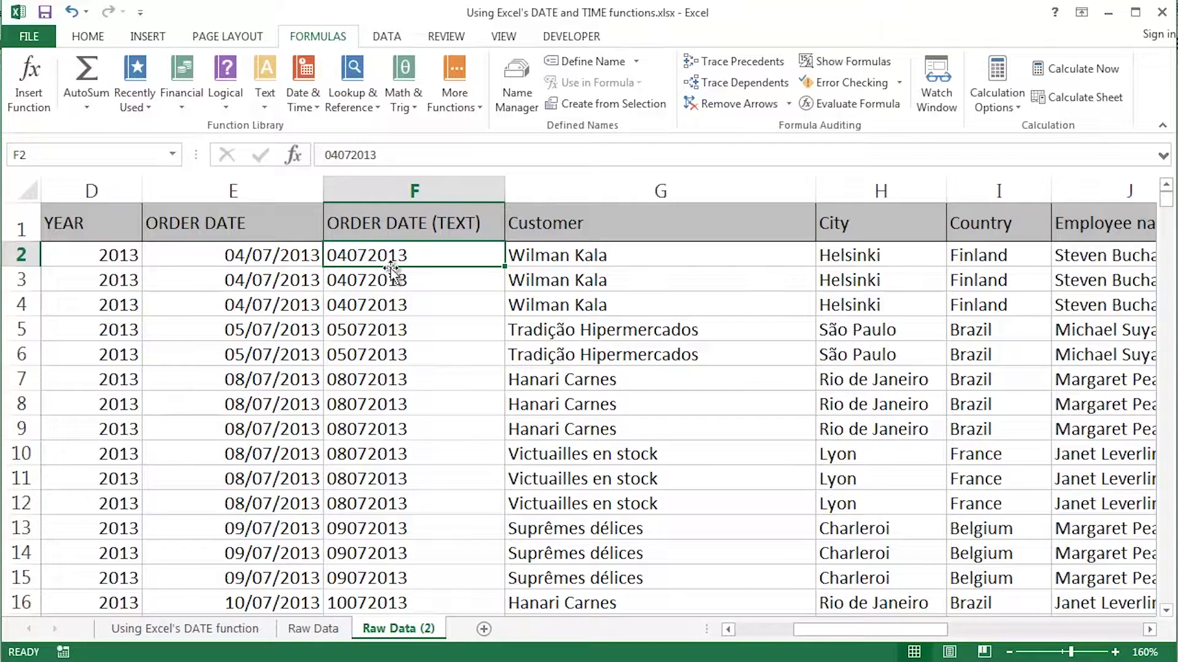
{"action": "left_click_drag", "start_coordinate": [384, 255], "coordinate": [423, 498]}
{"action": "left_click_drag", "start_coordinate": [409, 254], "coordinate": [407, 433]}
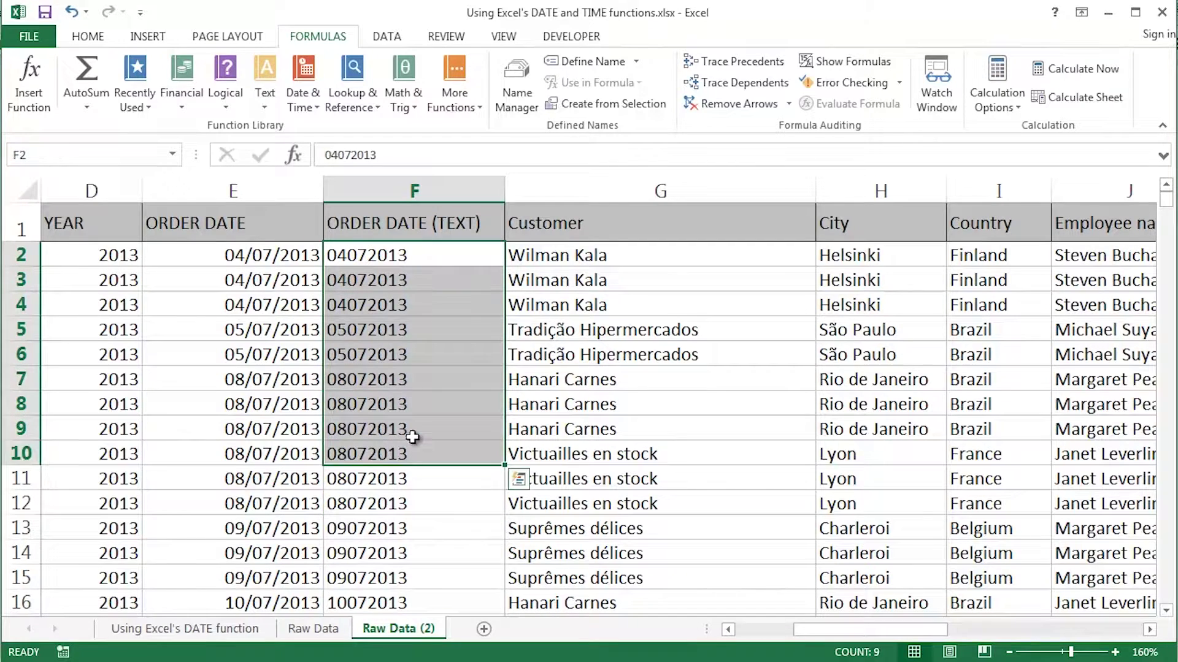
{"action": "left_click", "coordinate": [409, 257]}
{"action": "left_click_drag", "start_coordinate": [410, 265], "coordinate": [407, 374]}
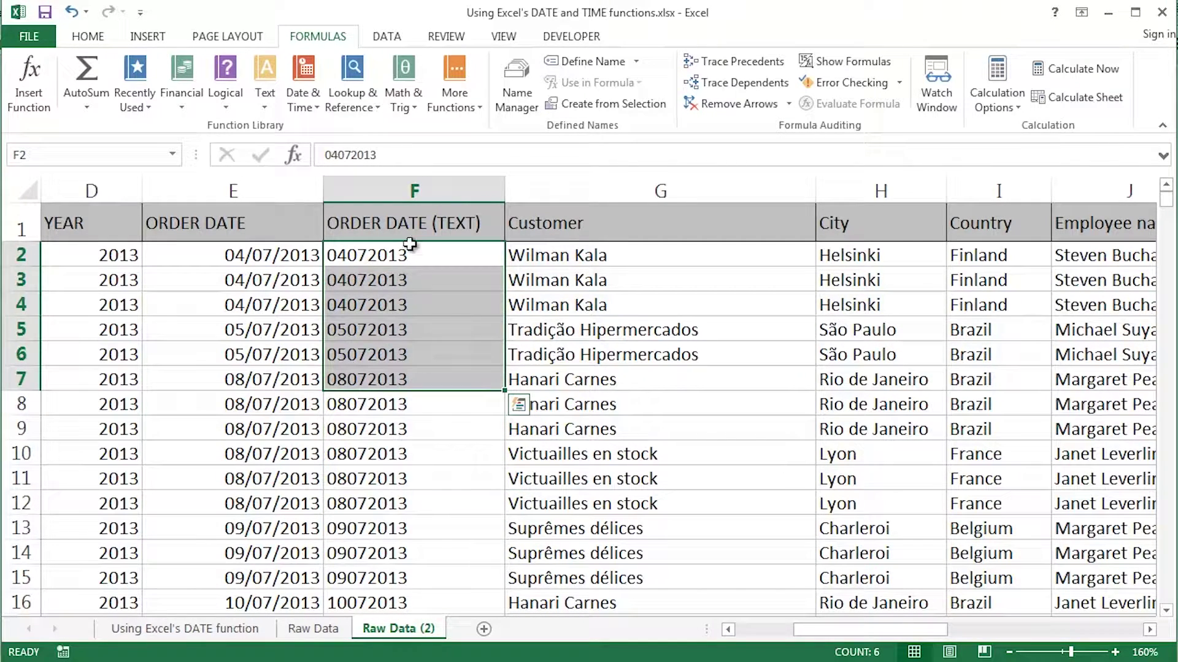
{"action": "left_click", "coordinate": [409, 248]}
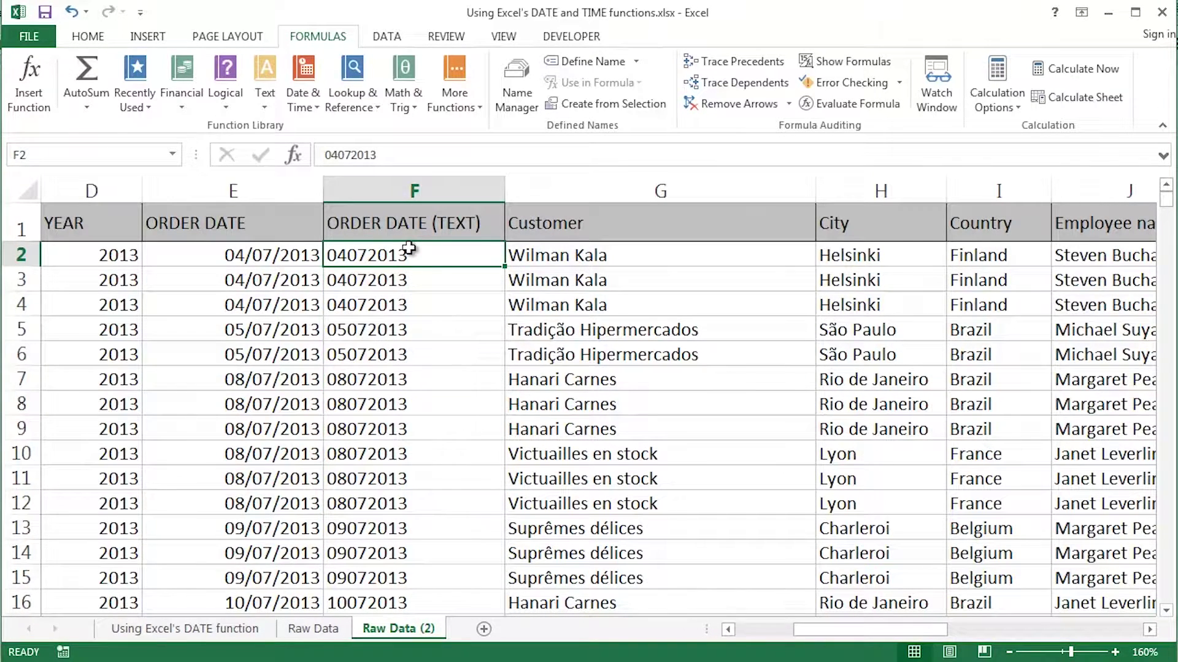
{"action": "left_click_drag", "start_coordinate": [407, 255], "coordinate": [409, 329]}
{"action": "left_click", "coordinate": [421, 255]}
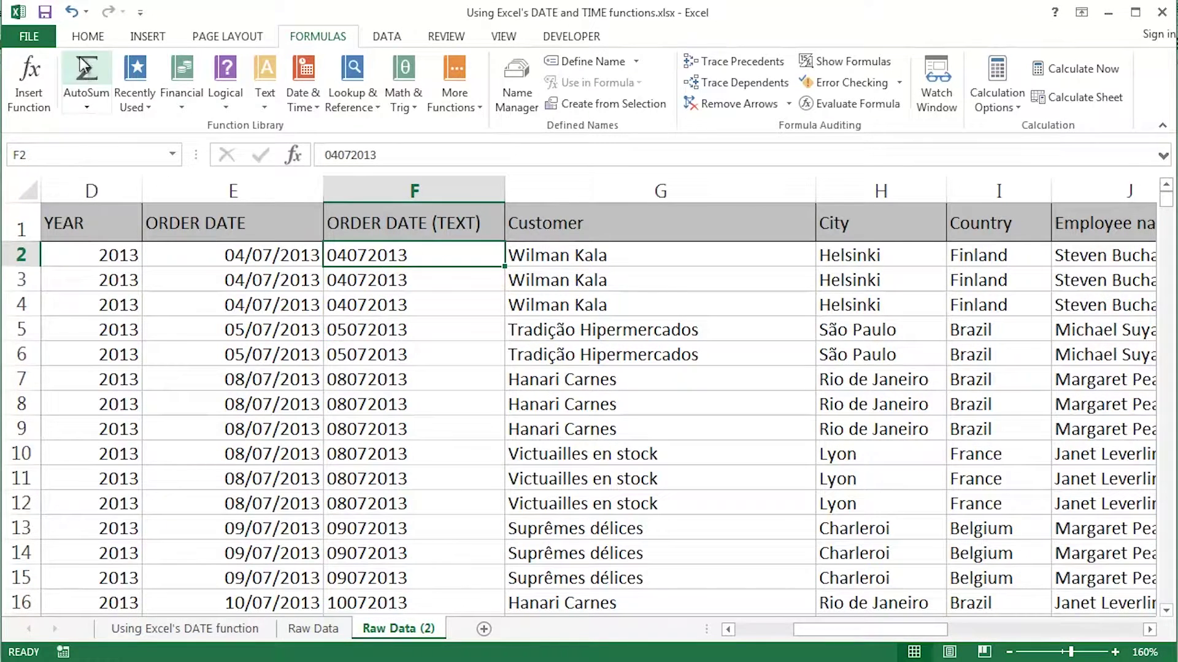
{"action": "left_click", "coordinate": [86, 38]}
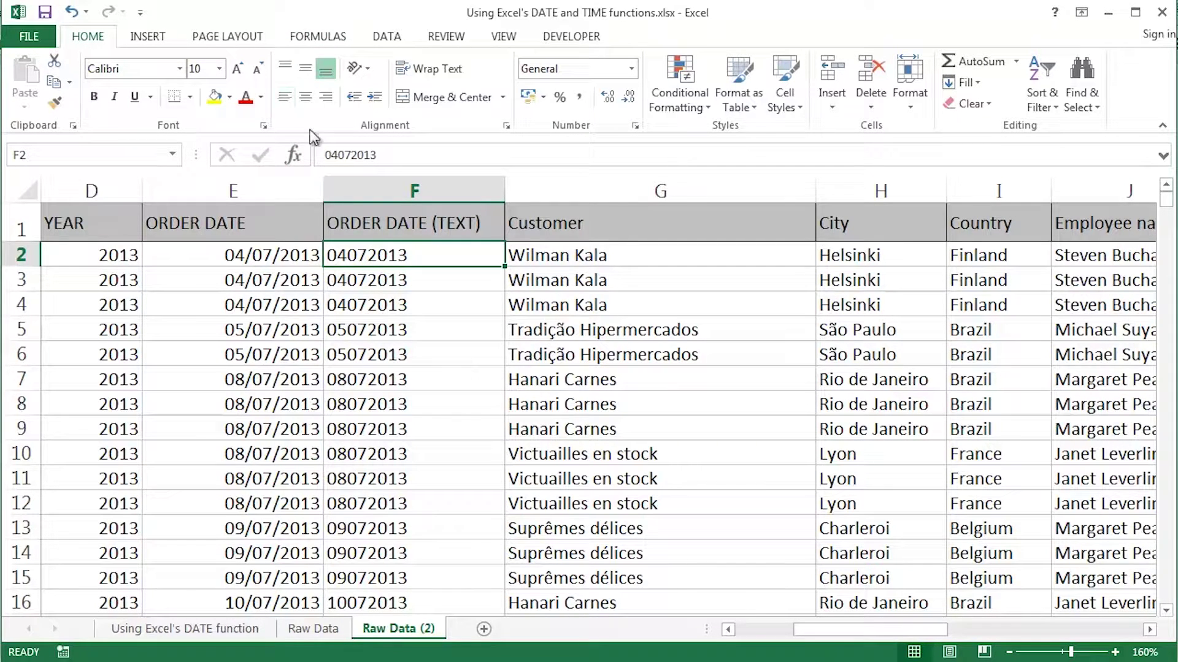
{"action": "left_click", "coordinate": [328, 101]}
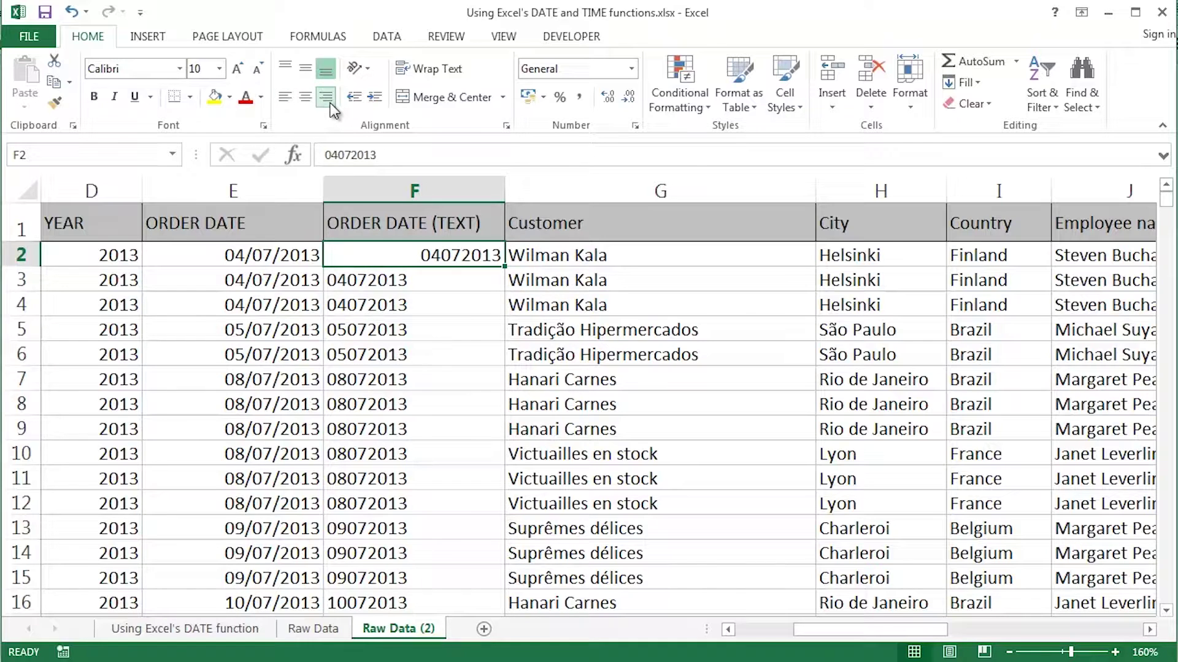
{"action": "left_click", "coordinate": [330, 102]}
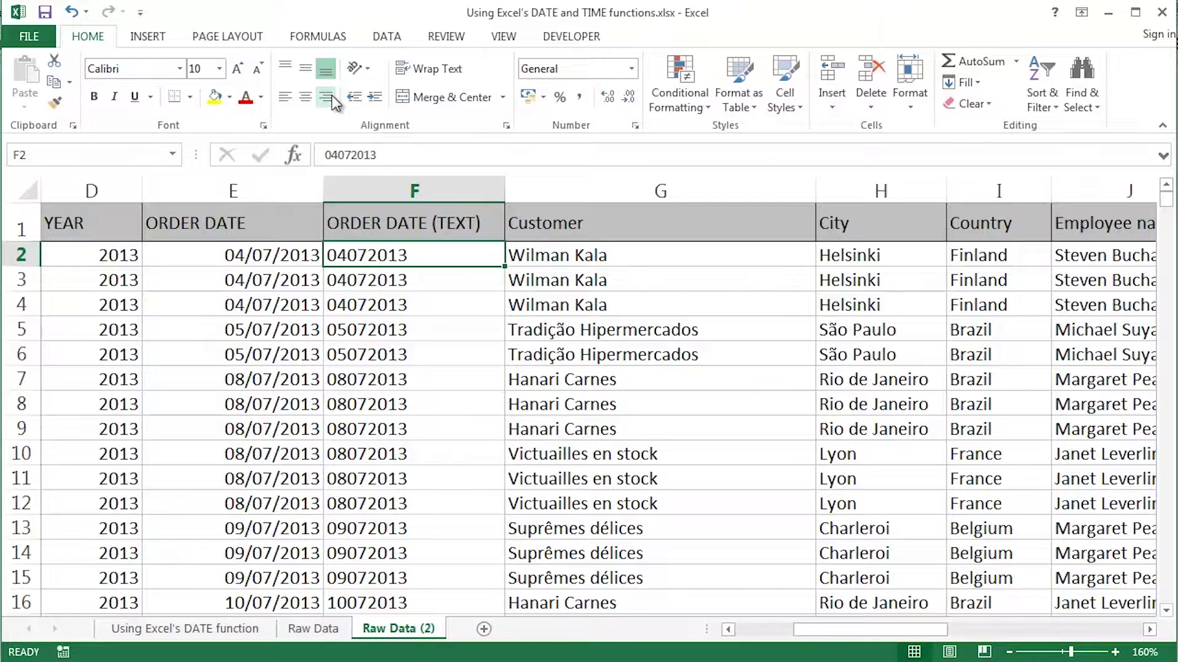
- Insert a blank column G before the Customer column
{"action": "left_click", "coordinate": [601, 185]}
{"action": "right_click", "coordinate": [600, 188]}
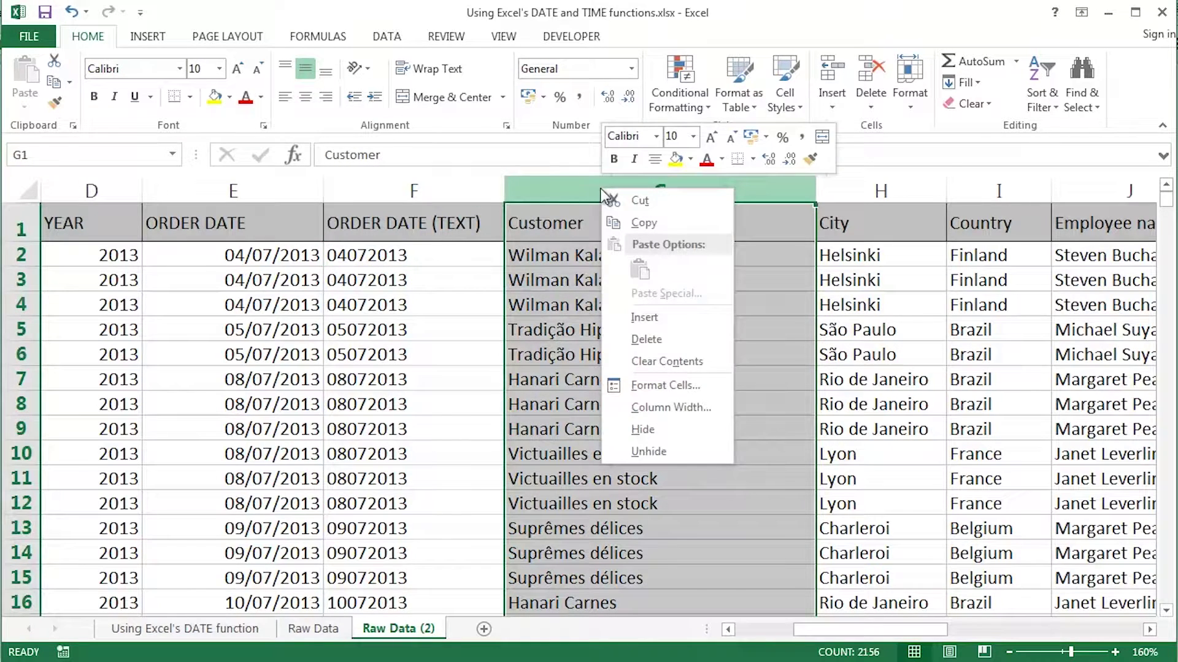
{"action": "left_click", "coordinate": [647, 317]}
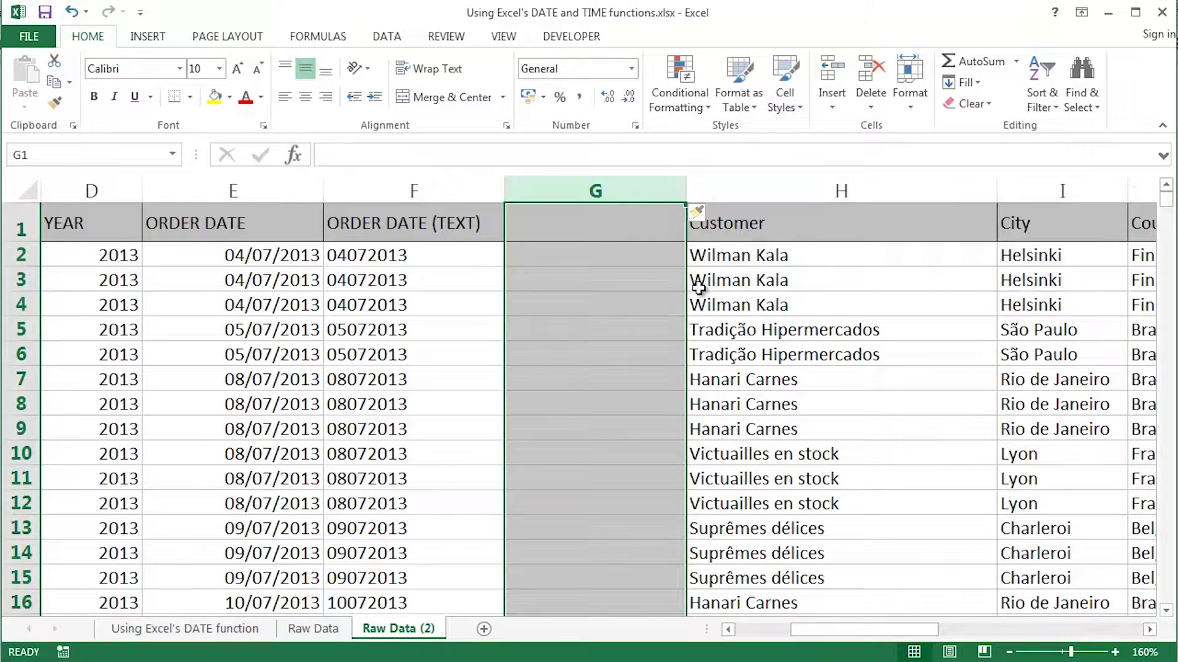
{"action": "left_click", "coordinate": [275, 237]}
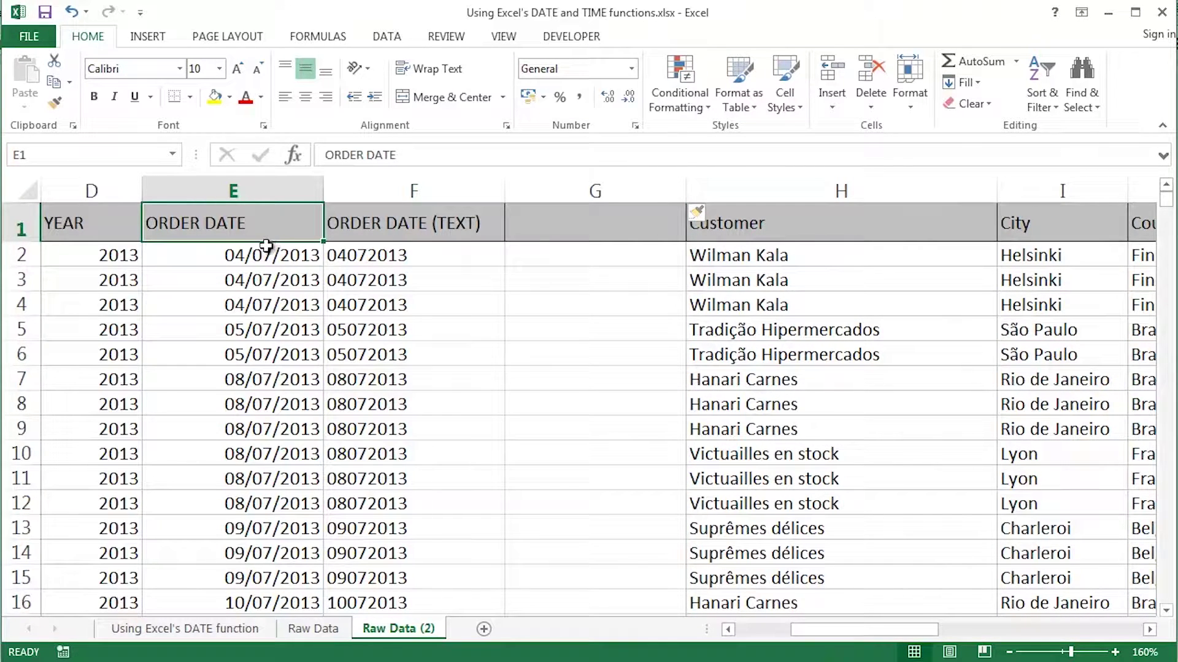
- Copy the ORDER DATE heading from E1 into G1
{"action": "left_click_drag", "start_coordinate": [261, 244], "coordinate": [563, 219]}
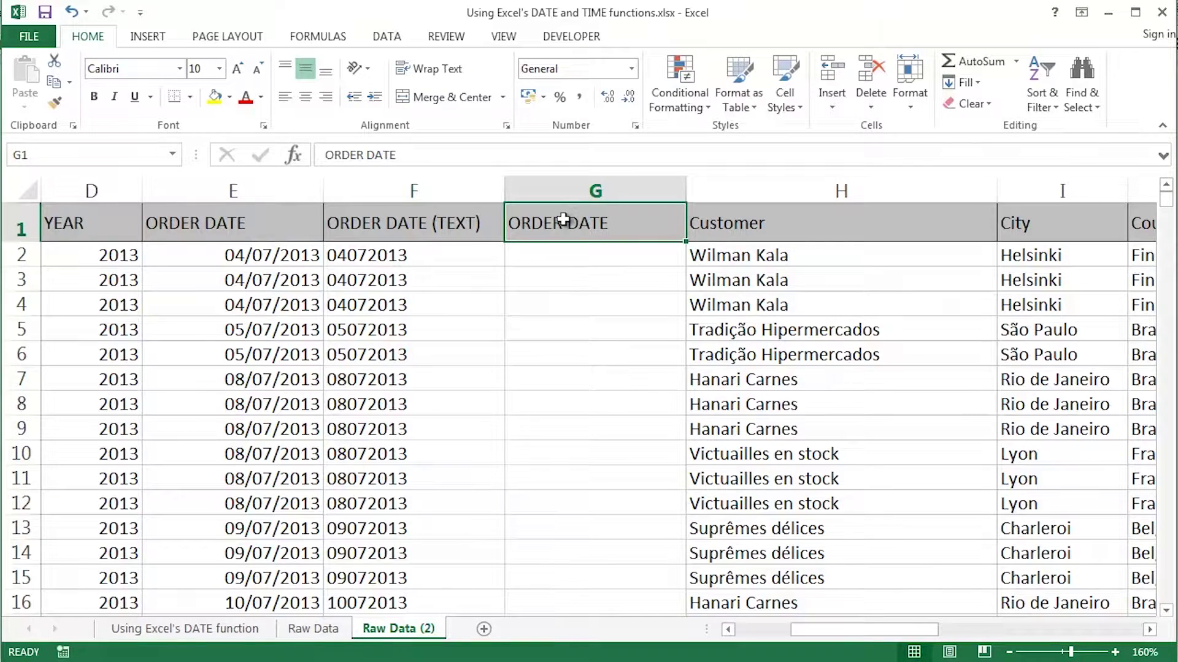
{"action": "left_click", "coordinate": [576, 252]}
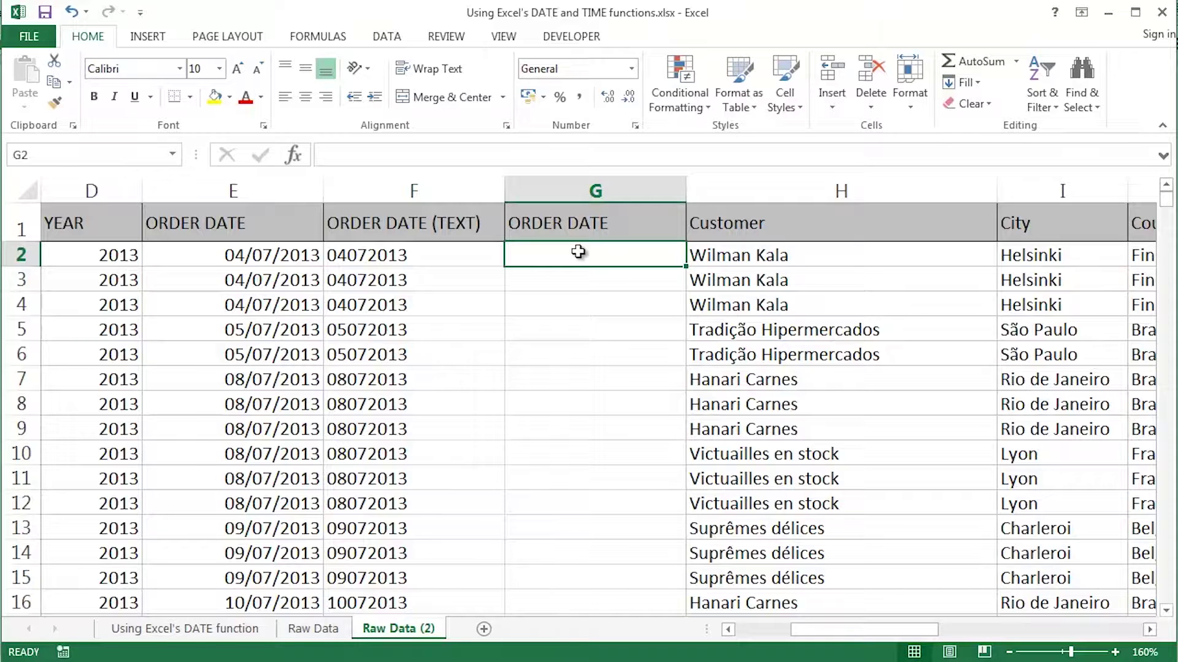
- Type =DATE(RIGHT(F2,4), in G2 so the year comes from F2's last four characters
{"action": "type", "text": "=dat"}
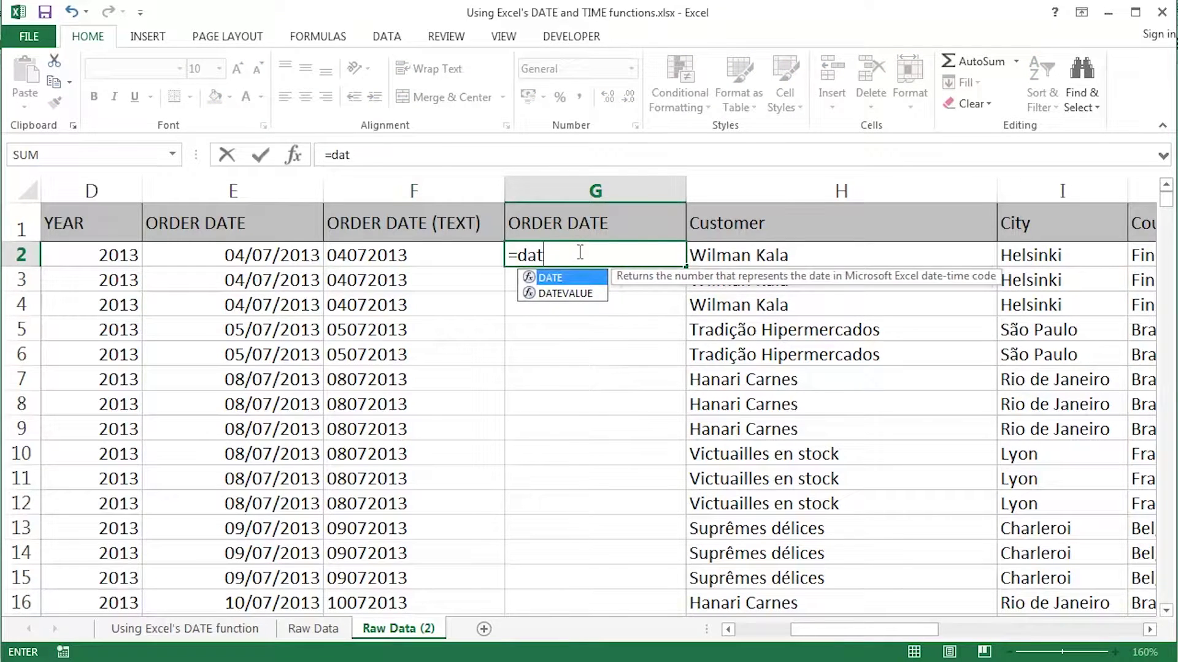
{"action": "key", "text": "Tab"}
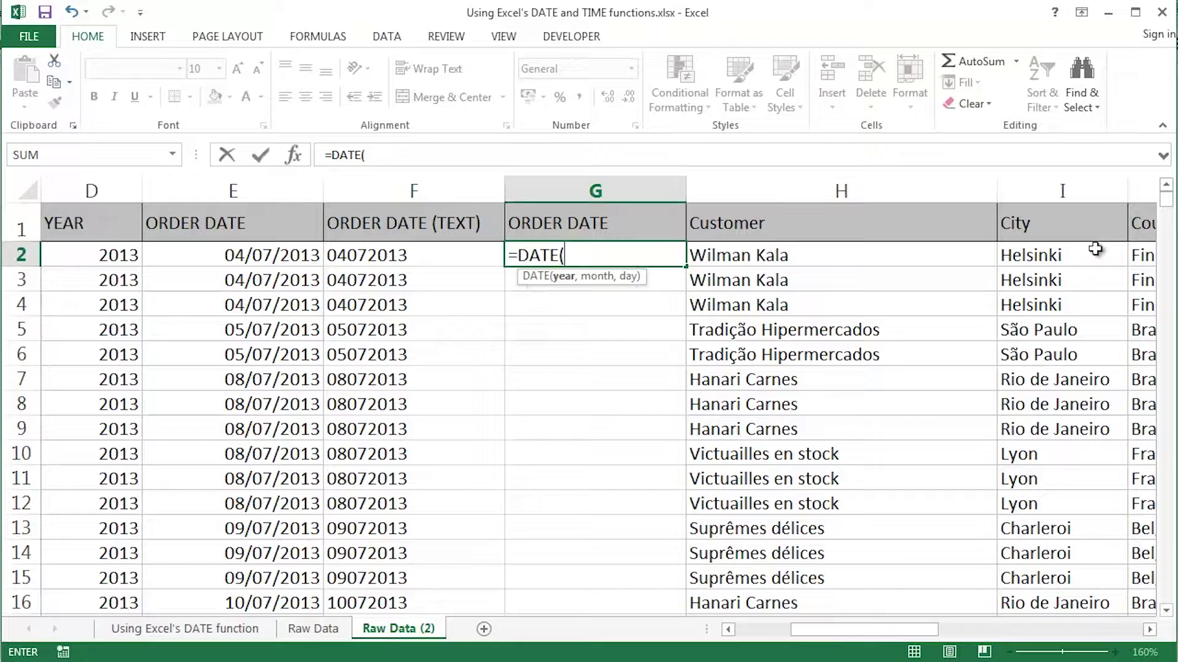
{"action": "type", "text": "right"}
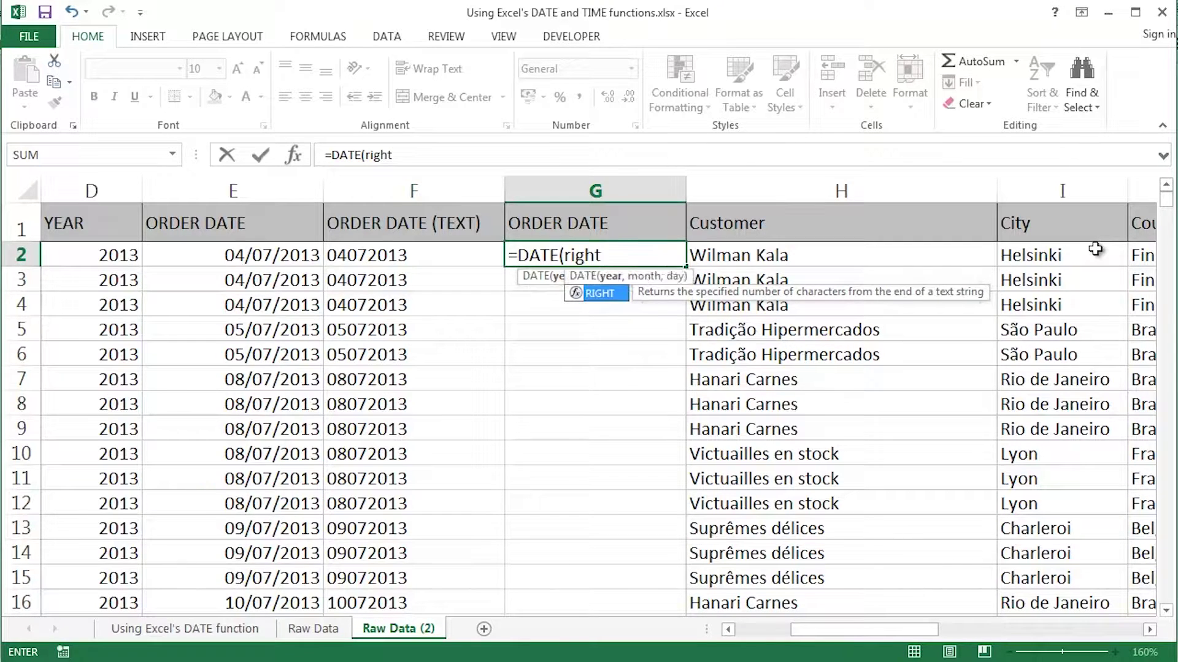
{"action": "key", "text": "Tab"}
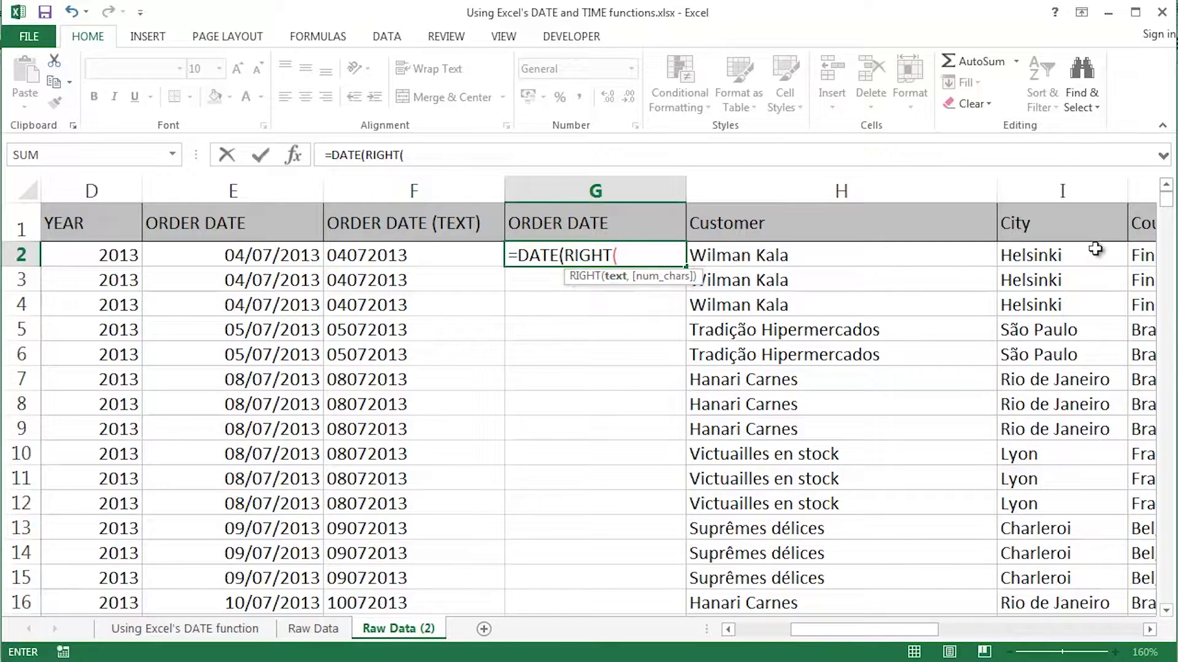
{"action": "key", "text": "Left"}
{"action": "type", "text": ",4"}
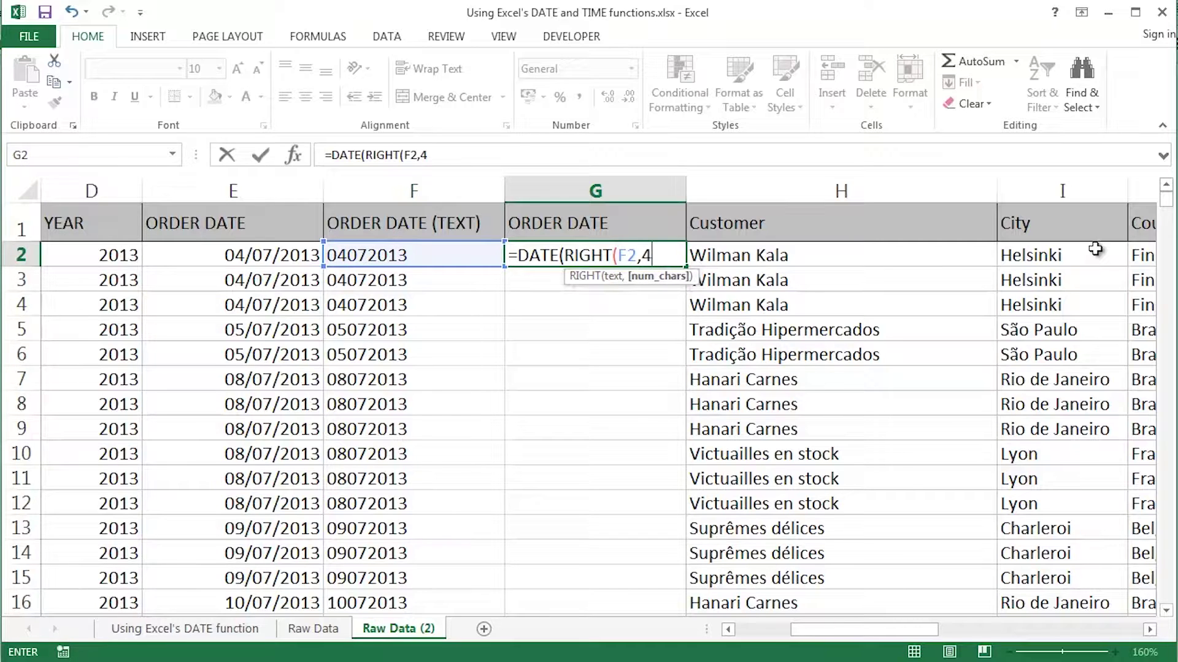
{"action": "type", "text": ")"}
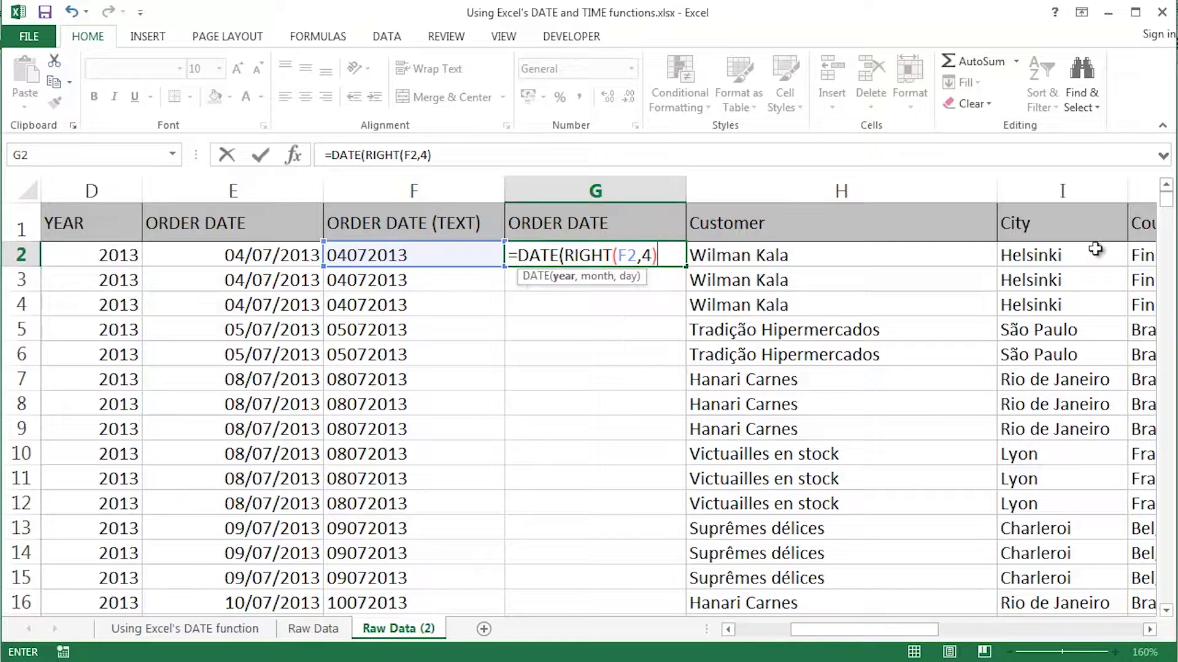
{"action": "type", "text": ","}
- Add the month argument MID(F2,3,2) to G2's DATE formula
{"action": "type", "text": "mid"}
{"action": "key", "text": "Tab"}
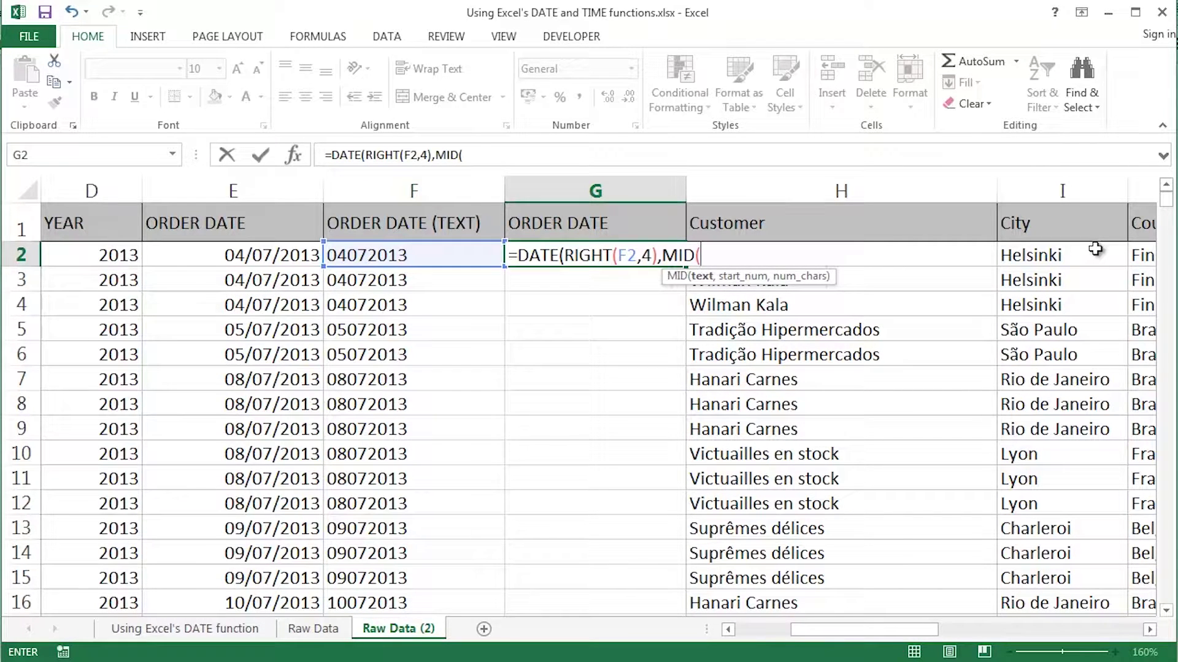
{"action": "key", "text": "Left"}
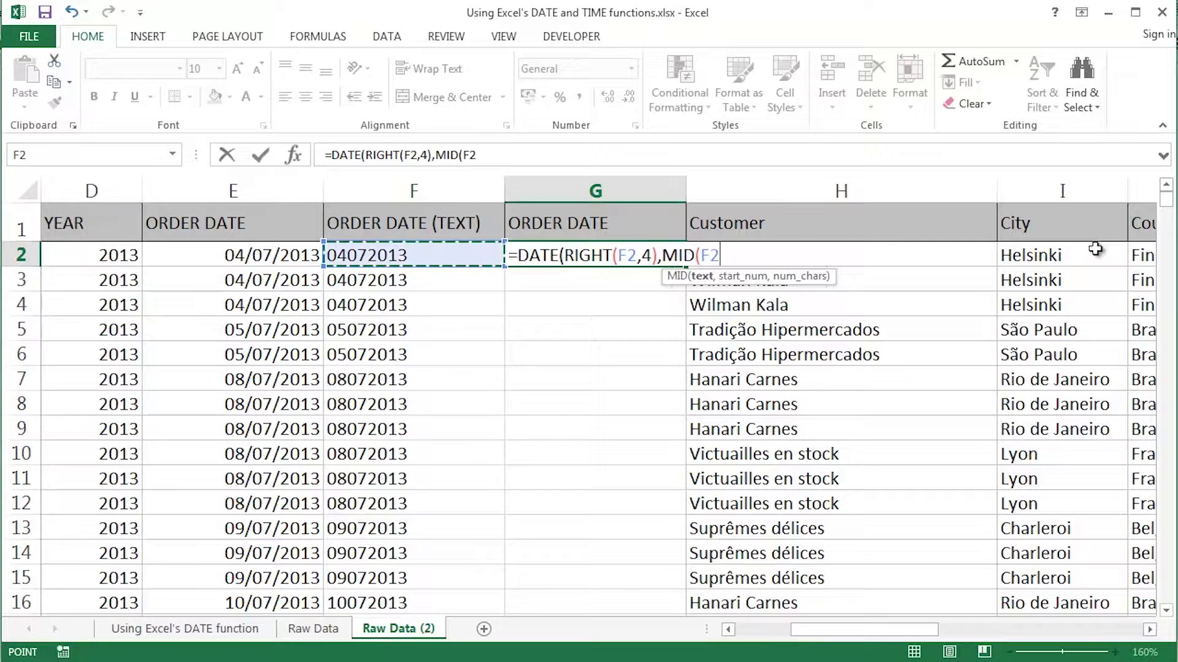
{"action": "type", "text": ","}
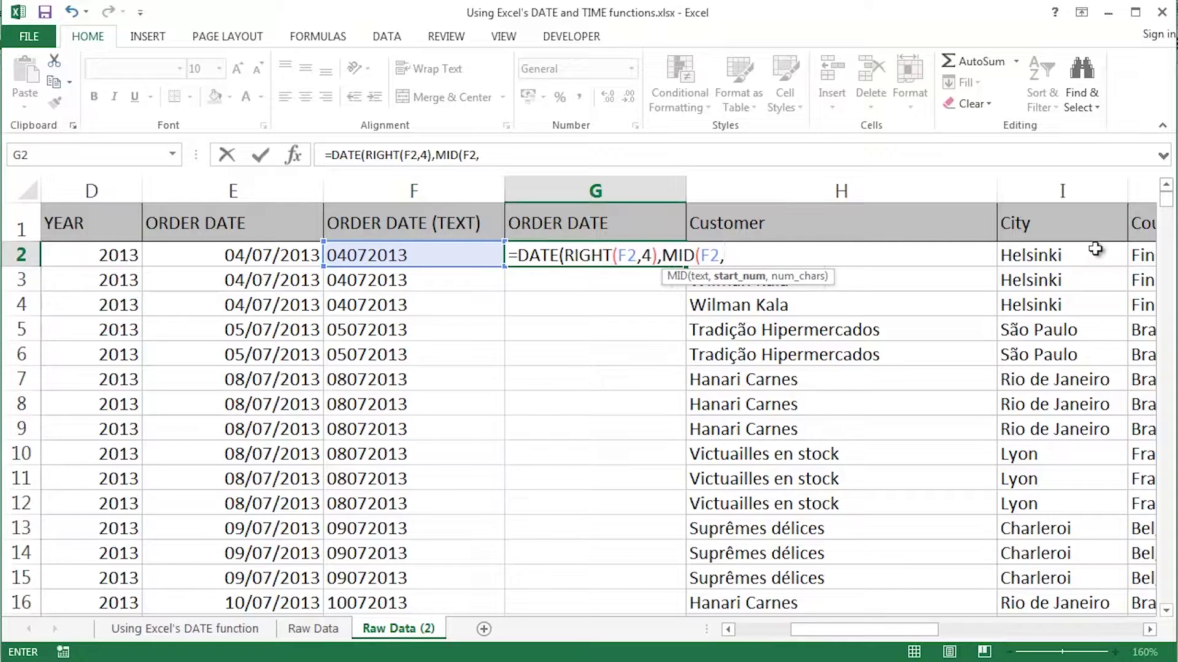
{"action": "type", "text": "3,2"}
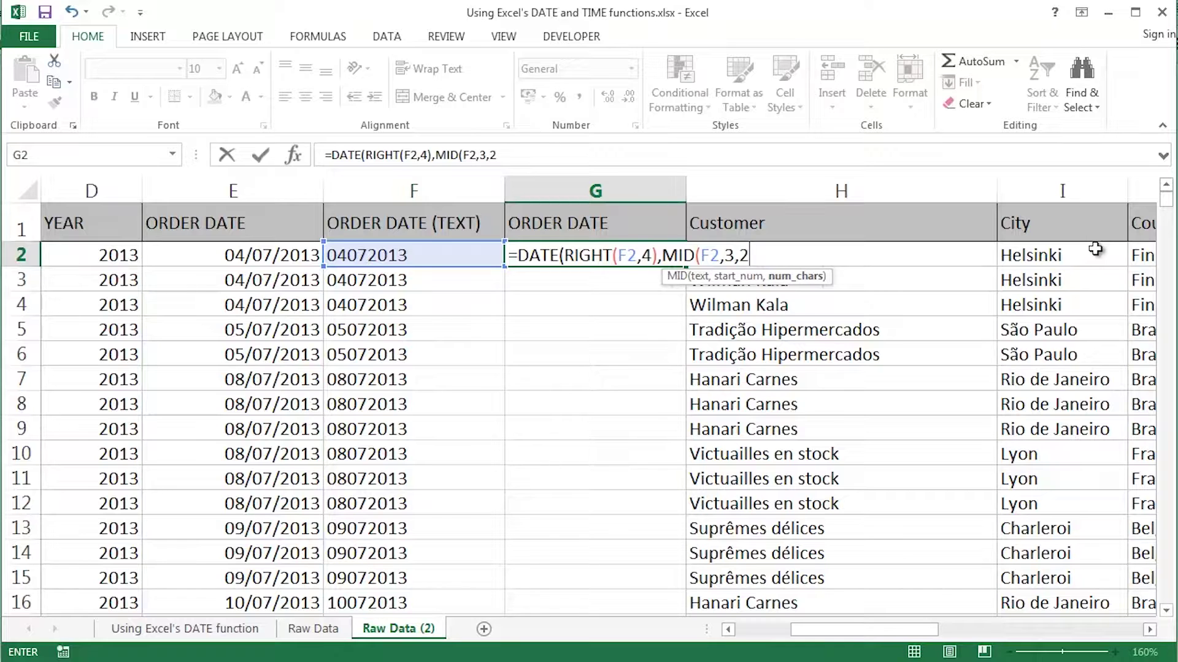
{"action": "type", "text": "),"}
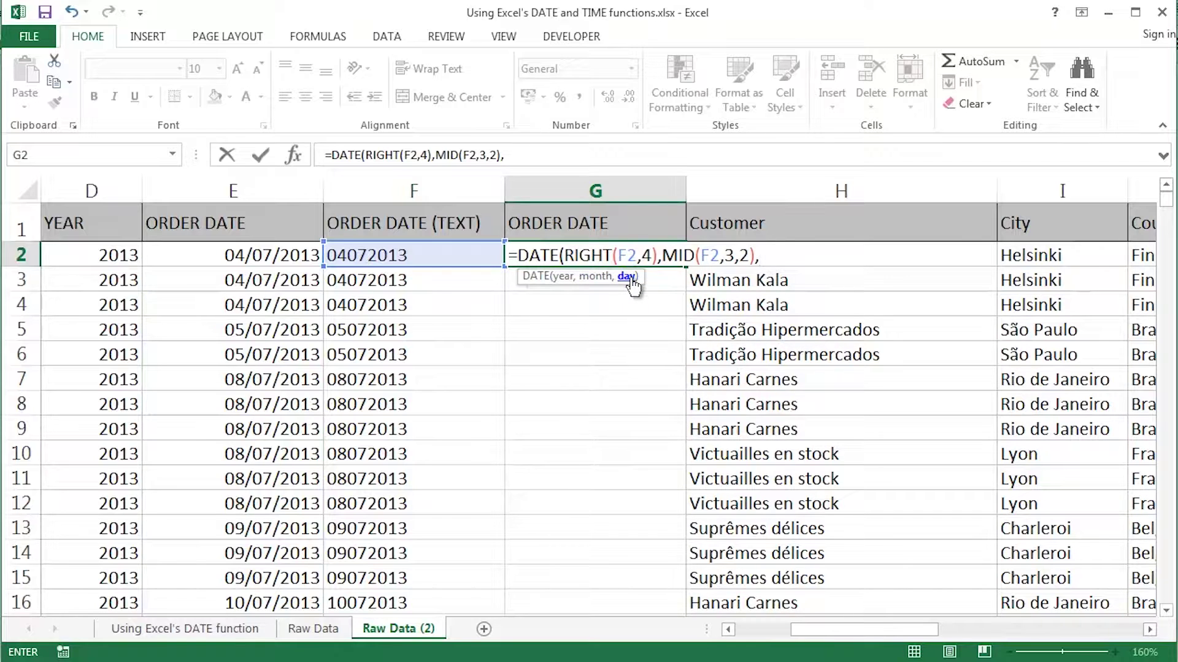
- Add the day argument LEFT(F2,2) and the closing brackets
{"action": "type", "text": "lef"}
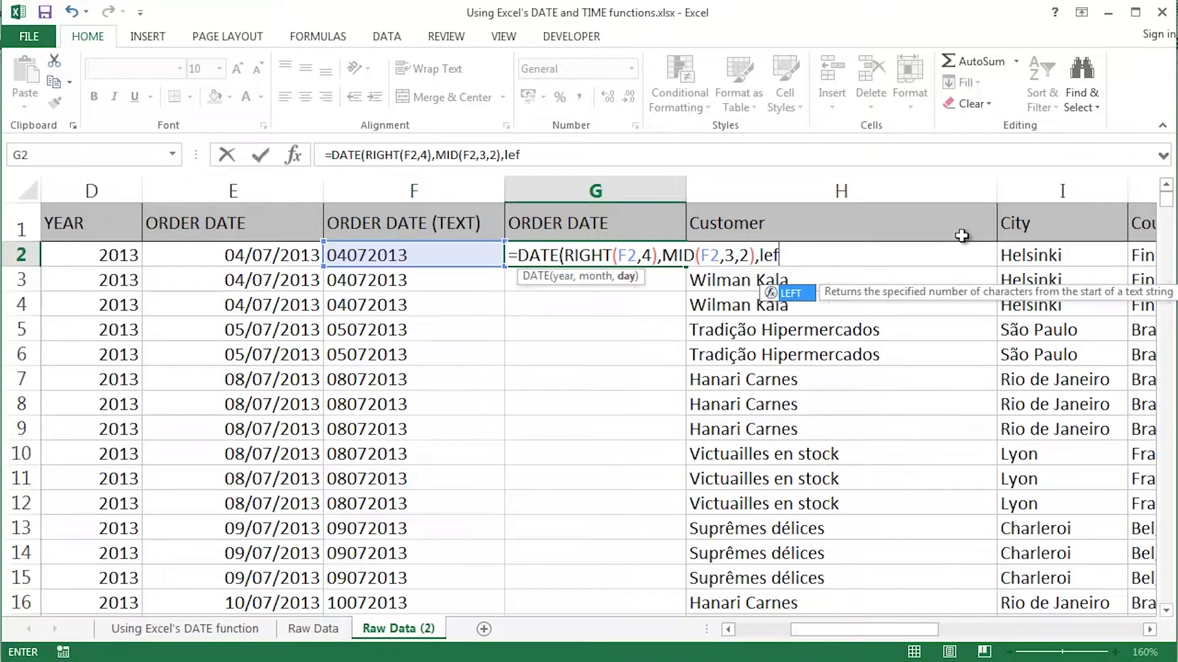
{"action": "key", "text": "Tab"}
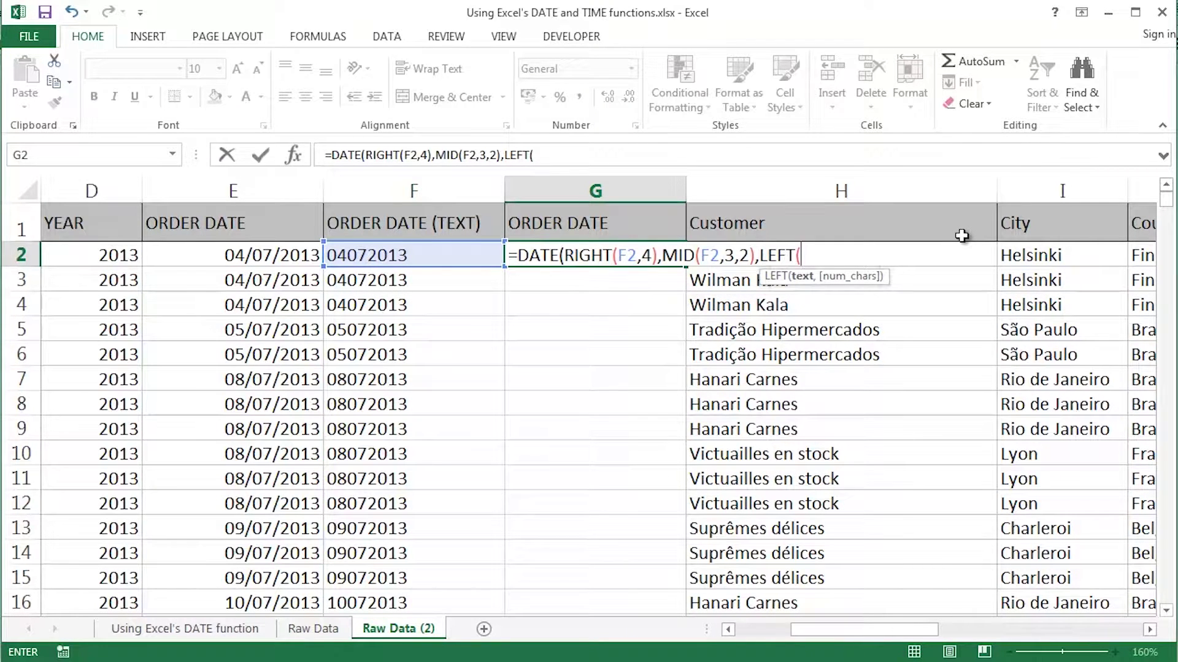
{"action": "key", "text": "Left"}
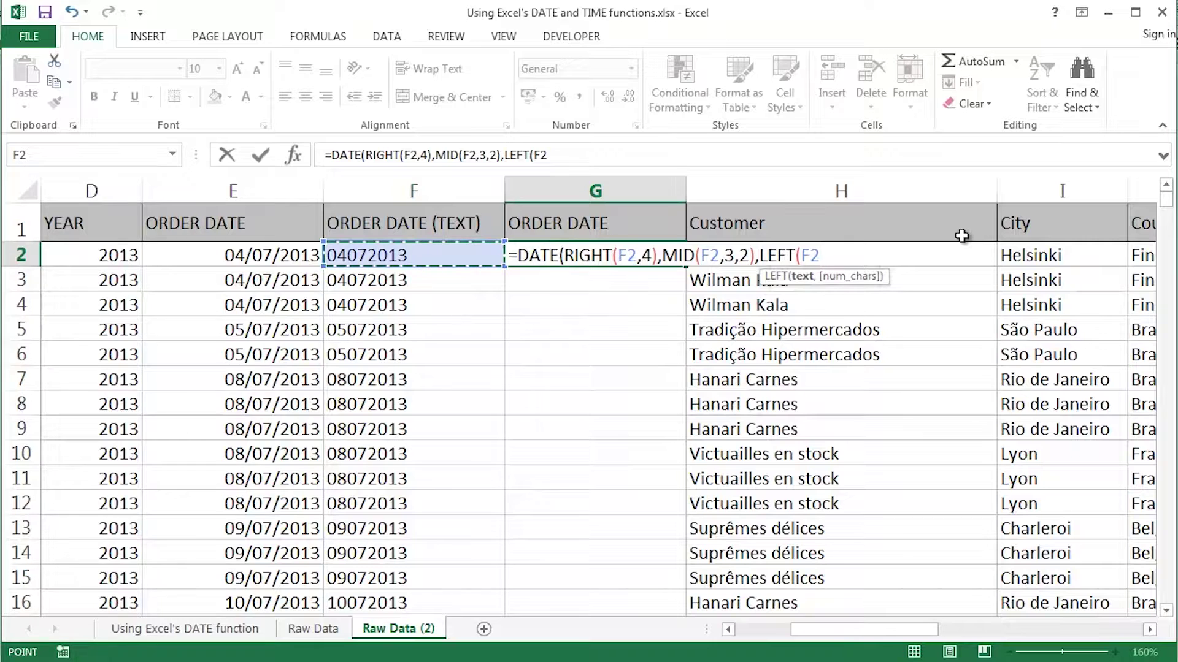
{"action": "type", "text": ","}
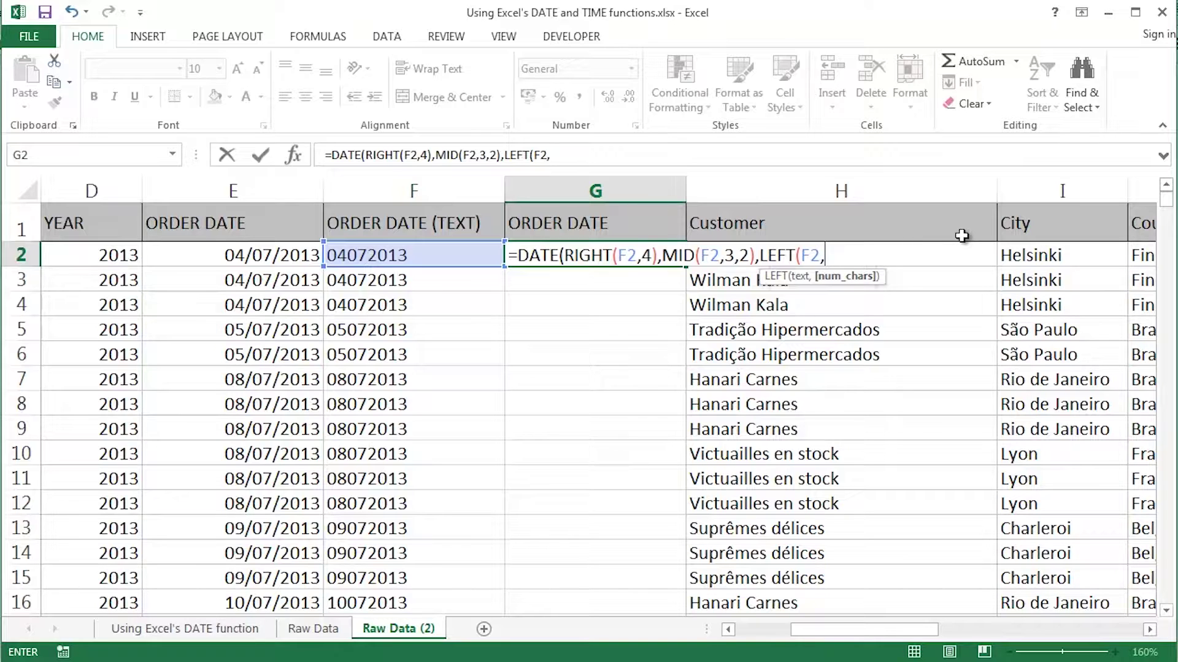
{"action": "type", "text": "2)"}
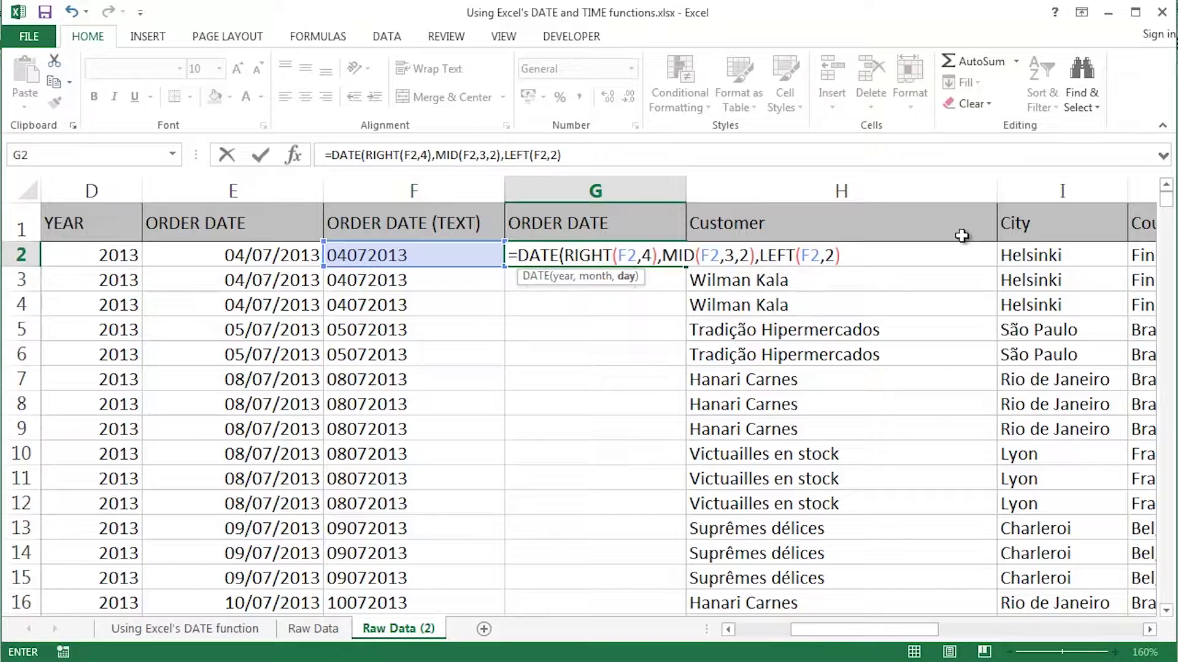
{"action": "type", "text": ")"}
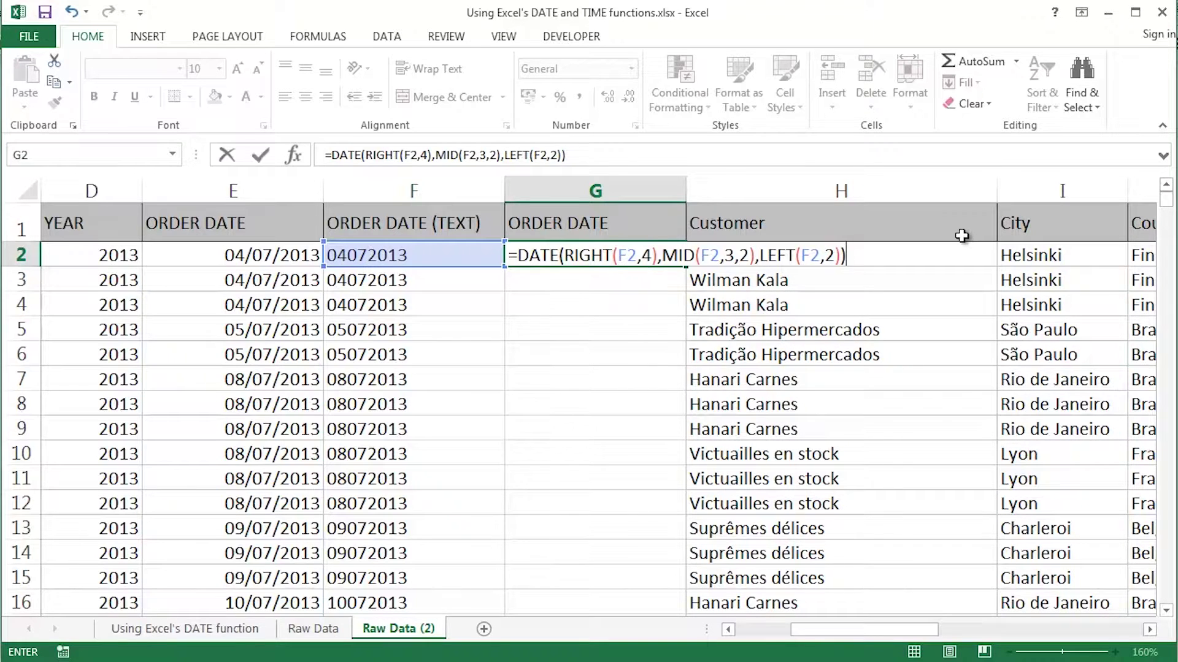
- Confirm G2's DATE formula and fill it down the ORDER DATE column
{"action": "key", "text": "Return"}
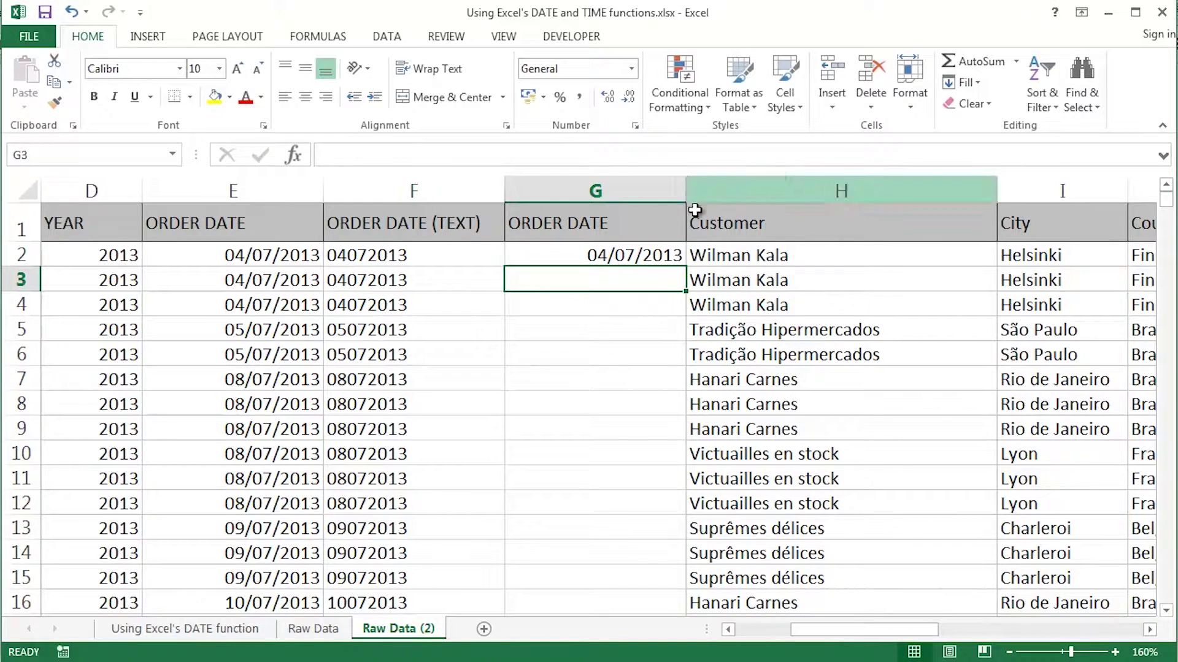
{"action": "left_click", "coordinate": [652, 256]}
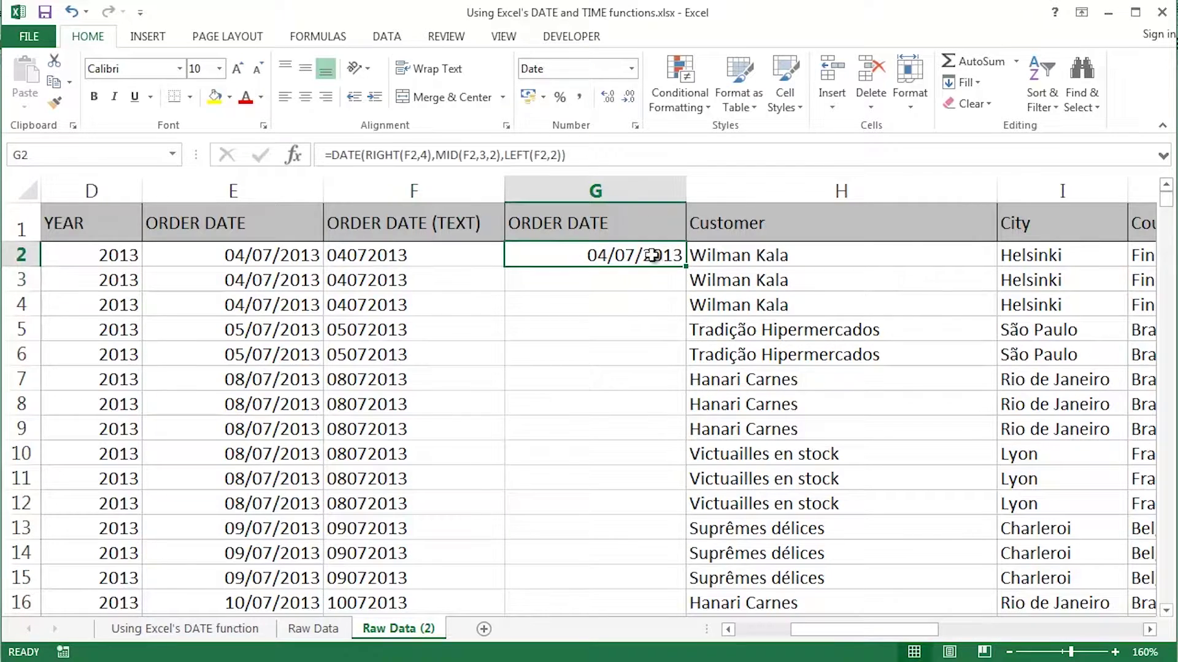
{"action": "double_click", "coordinate": [687, 265]}
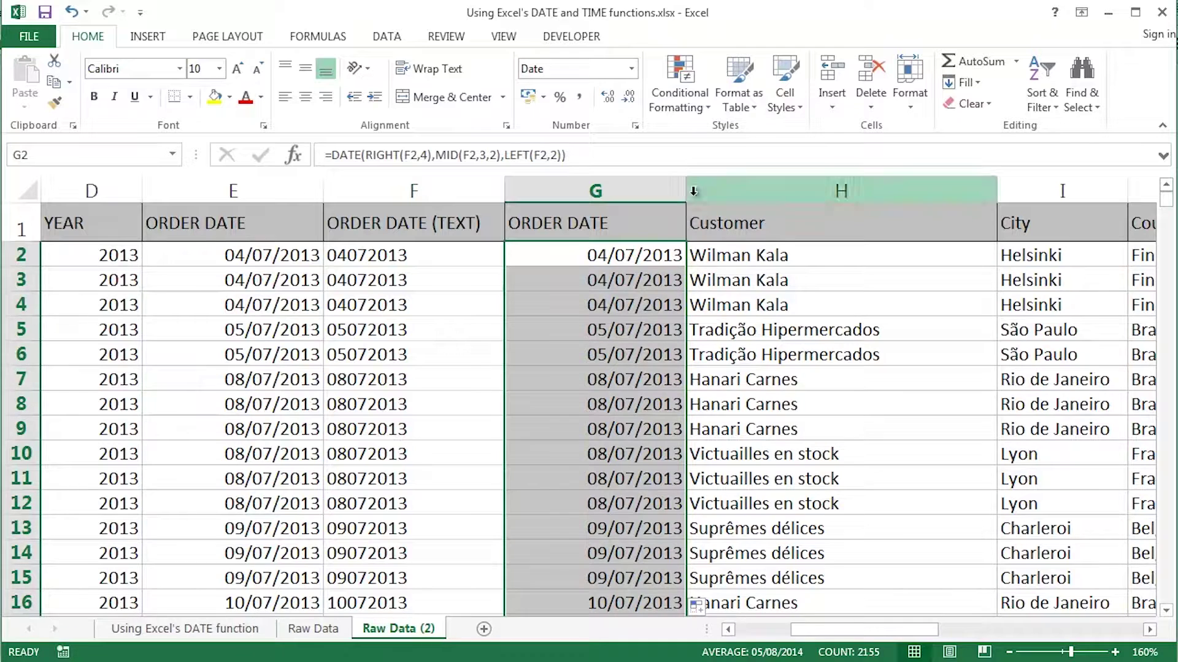
- Narrow column G to fit the dates and reopen G2's formula for review
{"action": "left_click_drag", "start_coordinate": [686, 187], "coordinate": [650, 184]}
{"action": "left_click", "coordinate": [604, 258]}
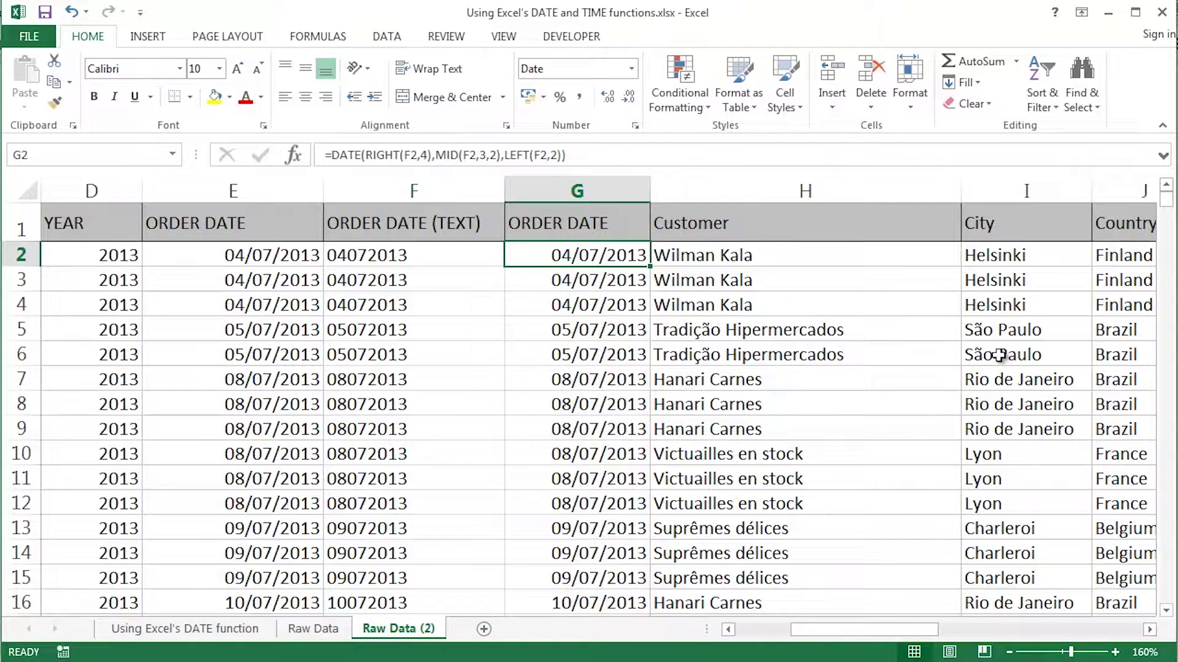
{"action": "key", "text": "F2"}
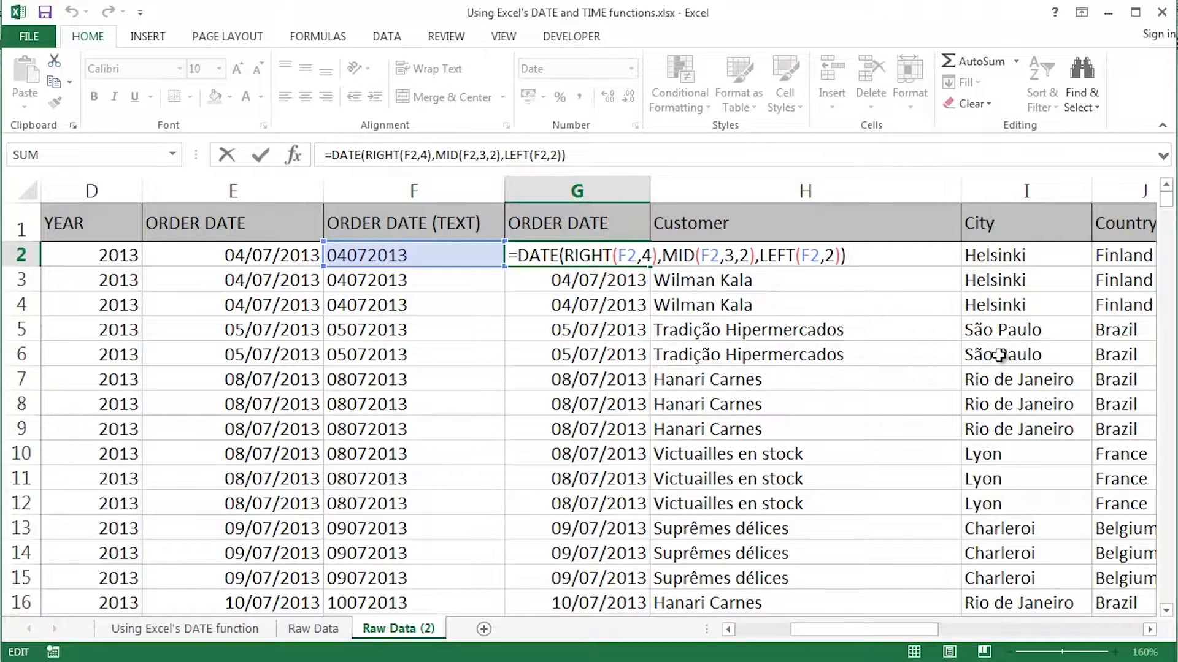
{"action": "key", "text": "Return"}
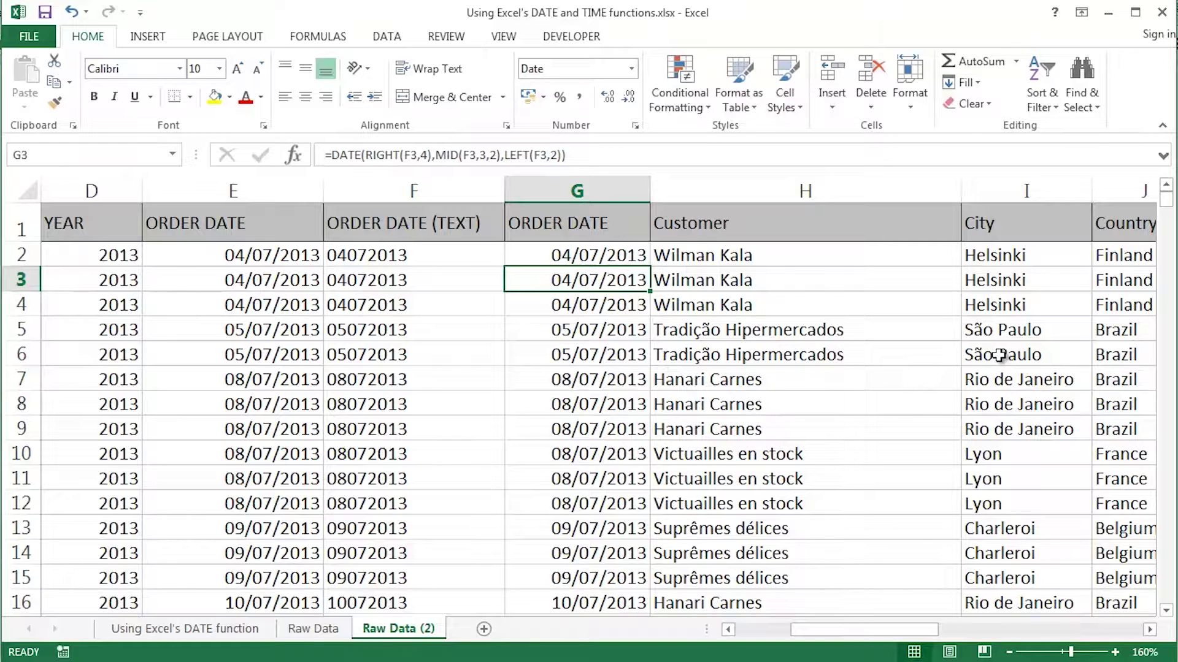
{"action": "key", "text": "Up"}
{"action": "key", "text": "Left"}
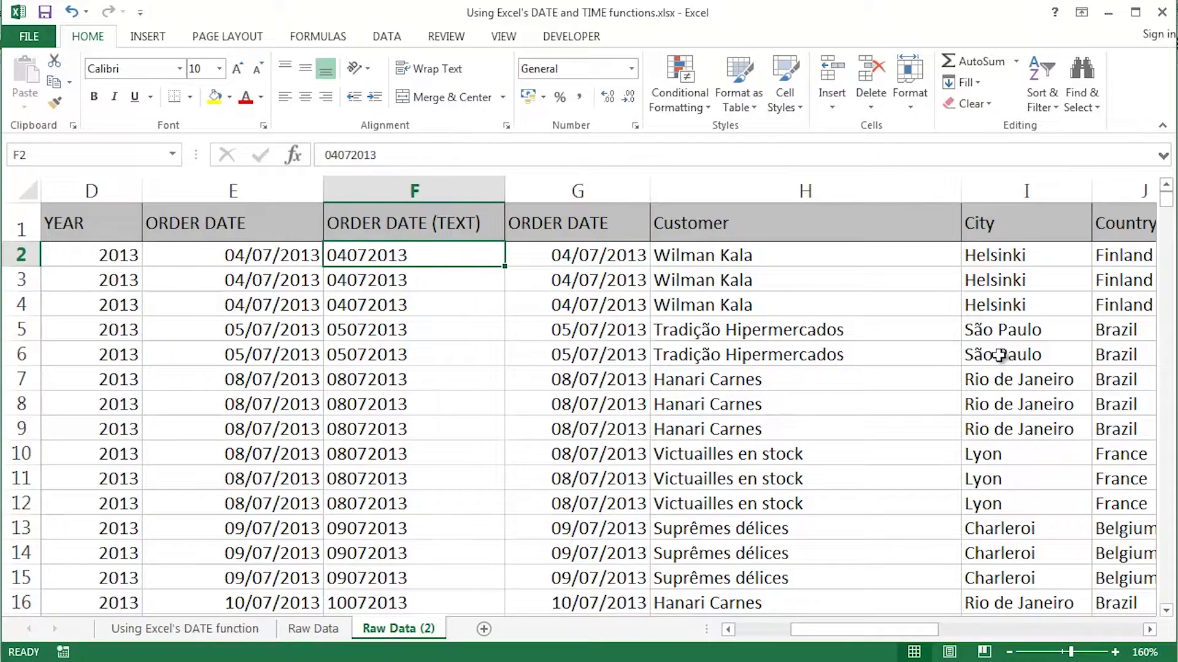
{"action": "key", "text": "Down"}
{"action": "key", "text": "Down"}
{"action": "key", "text": "Down"}
{"action": "key", "text": "Down"}
{"action": "key", "text": "Down"}
{"action": "key", "text": "Down"}
{"action": "key", "text": "Down"}
{"action": "key", "text": "Down"}
{"action": "key", "text": "Up"}
{"action": "key", "text": "Up"}
{"action": "key", "text": "Up"}
{"action": "key", "text": "Up"}
{"action": "key", "text": "Up"}
{"action": "key", "text": "Up"}
{"action": "key", "text": "Up"}
{"action": "key", "text": "Up"}
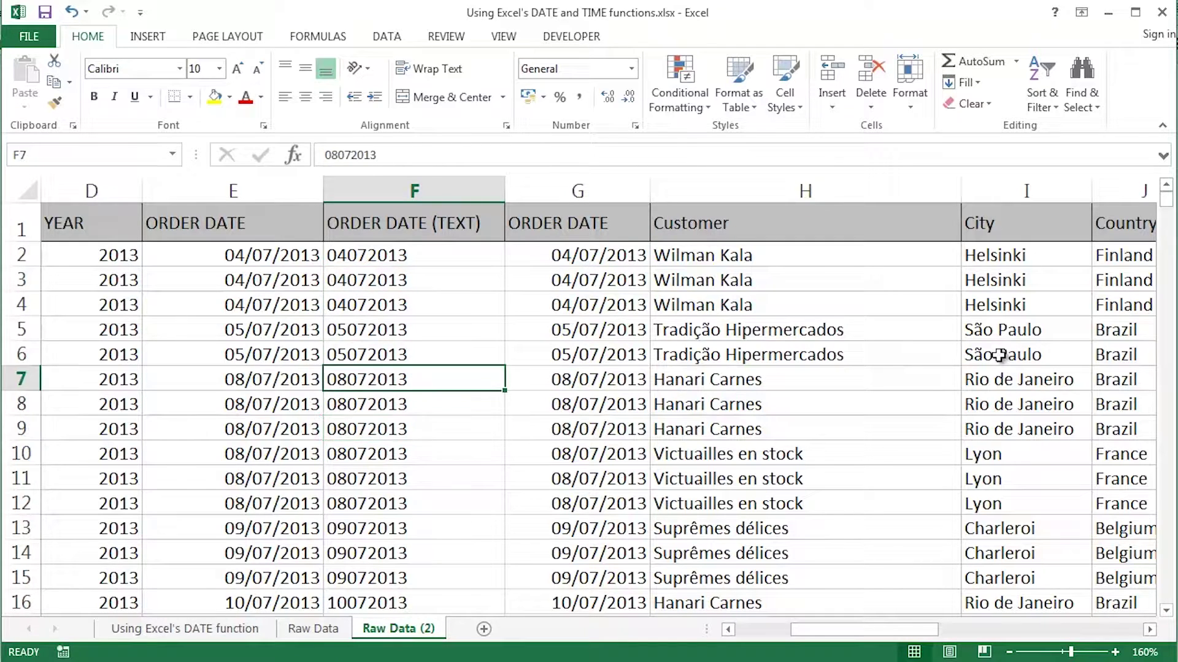
{"action": "key", "text": "Down"}
{"action": "key", "text": "Down"}
{"action": "key", "text": "Down"}
{"action": "key", "text": "Down"}
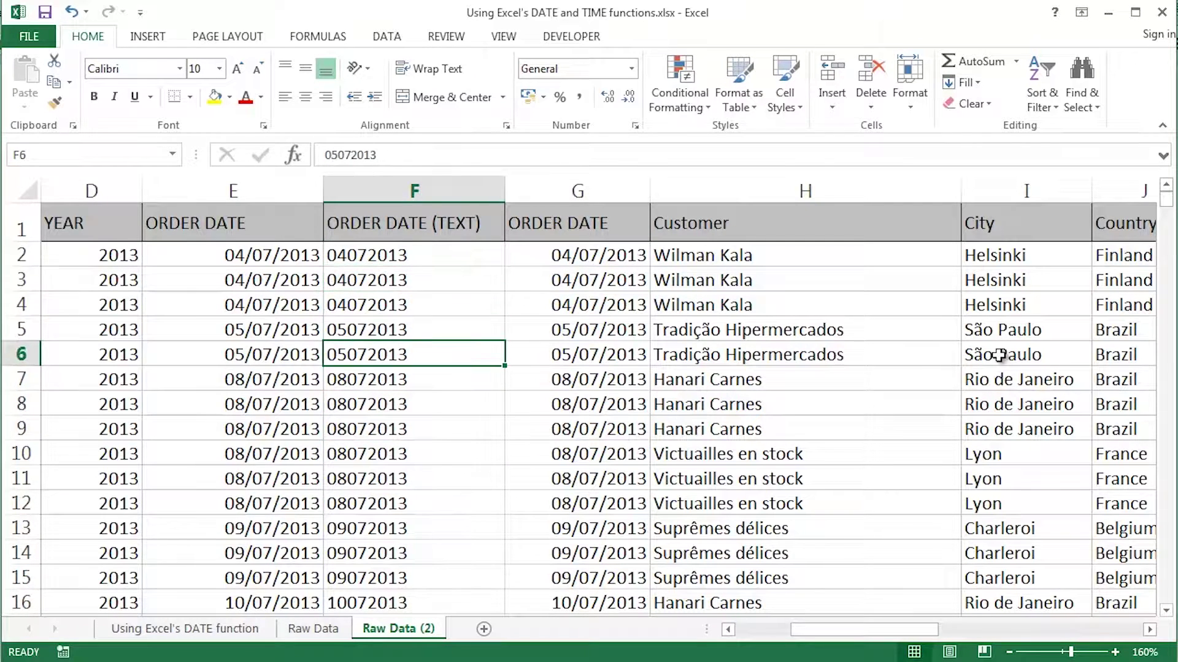
{"action": "key", "text": "Up"}
{"action": "key", "text": "Up"}
{"action": "key", "text": "Up"}
{"action": "key", "text": "Up"}
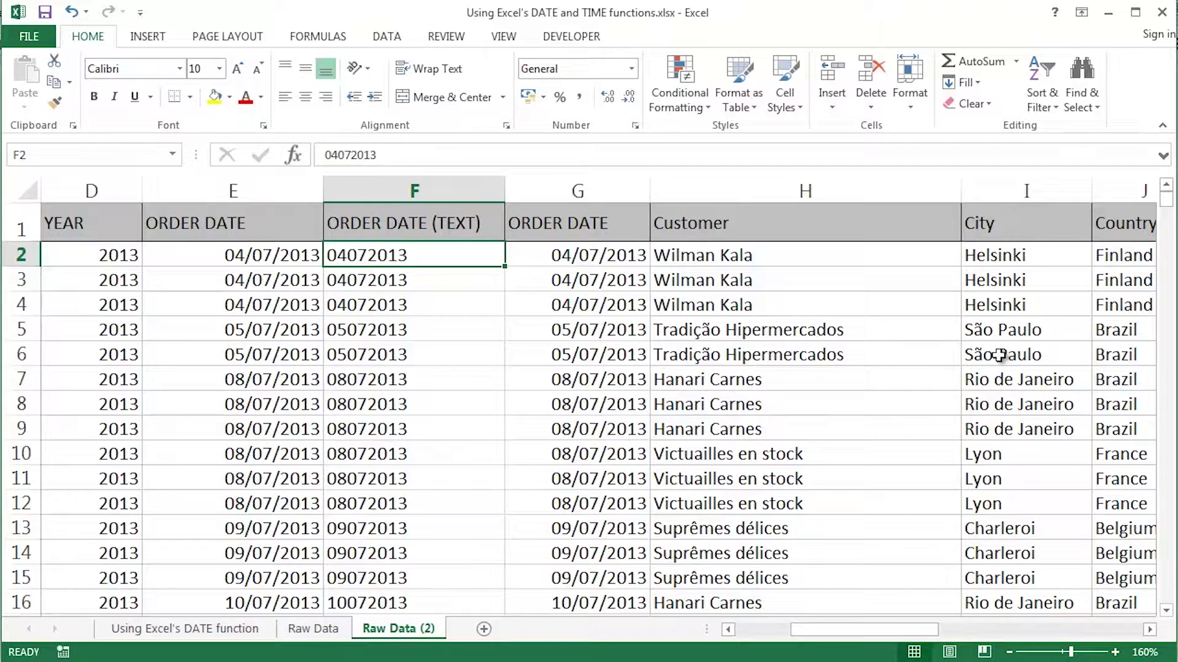
{"action": "key", "text": "Up"}
{"action": "key", "text": "Down"}
{"action": "key", "text": "Right"}
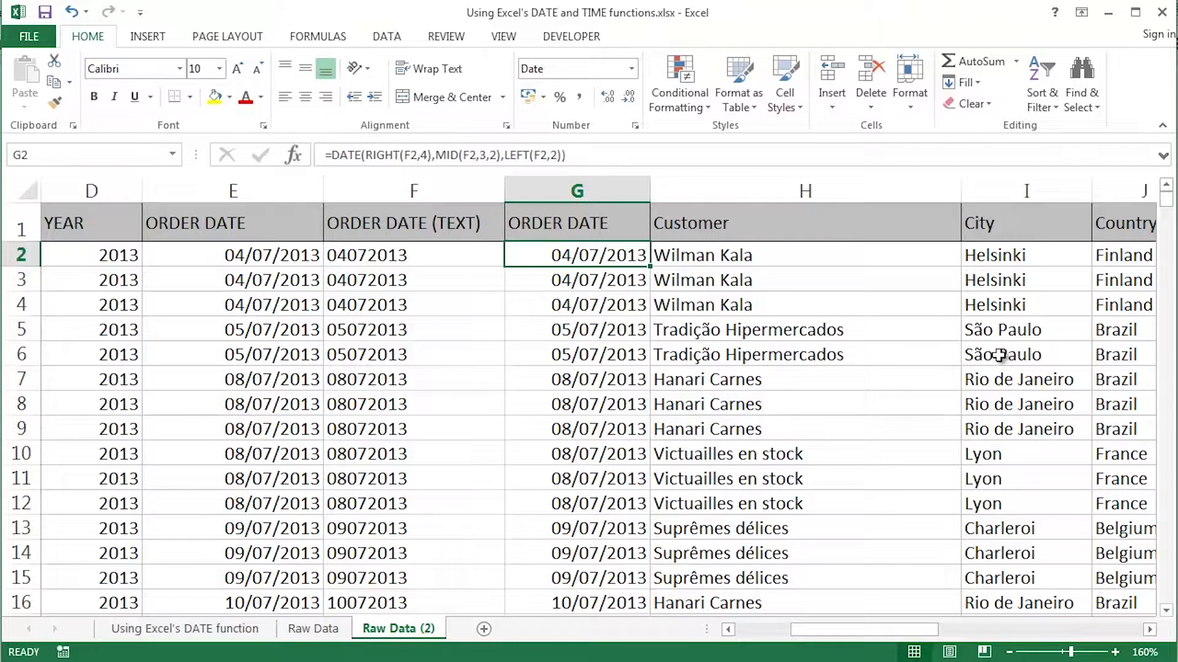
{"action": "key", "text": "F2"}
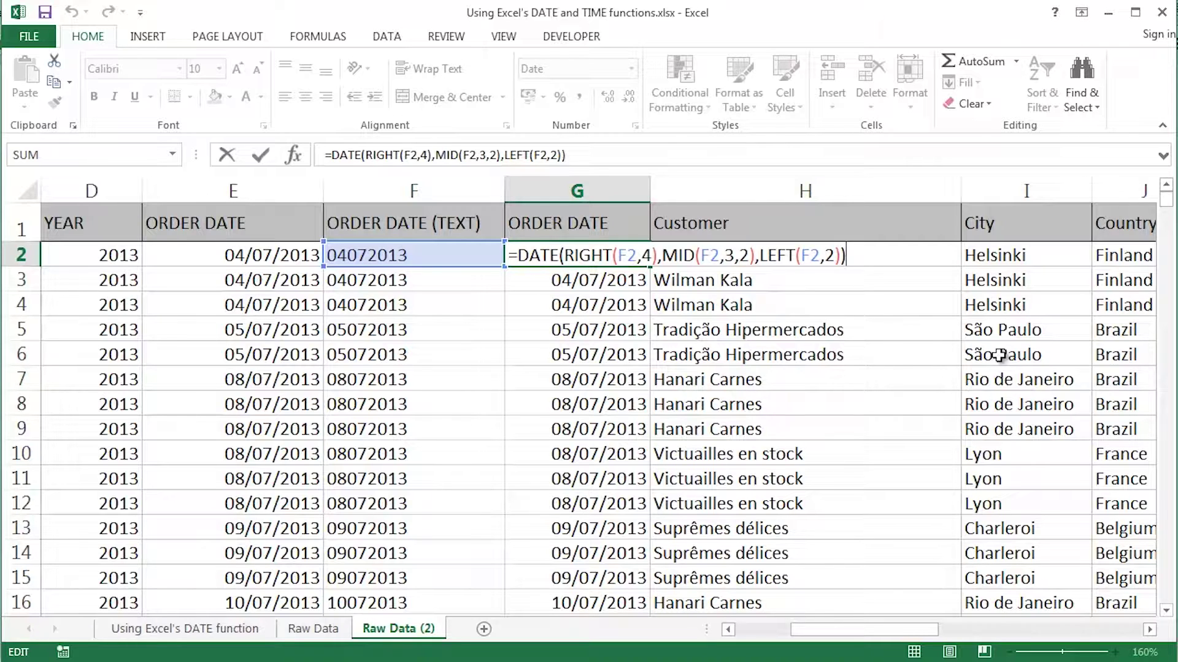
{"action": "key", "text": "Return"}
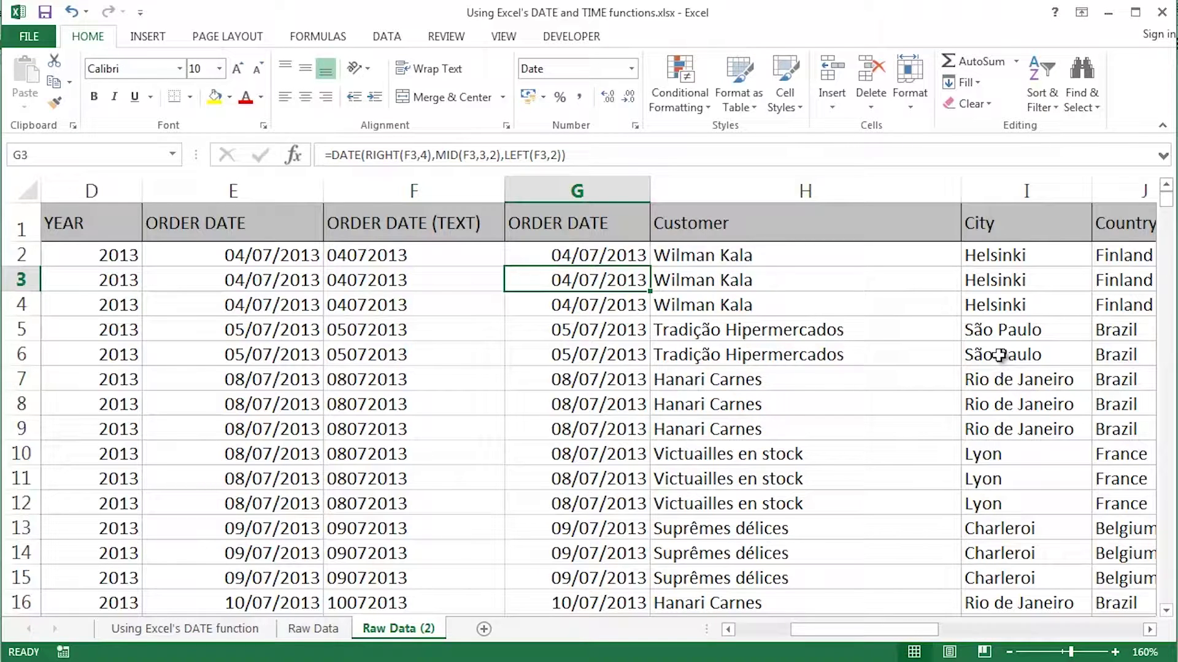
{"action": "key", "text": "Up"}
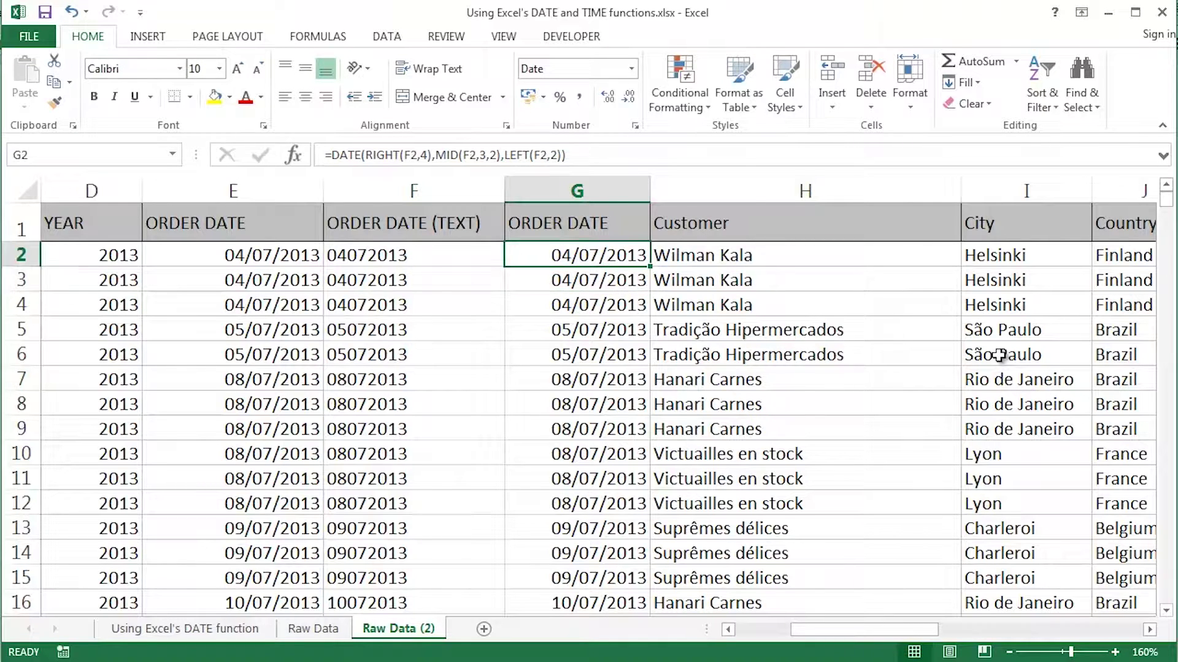
{"action": "key", "text": "F2"}
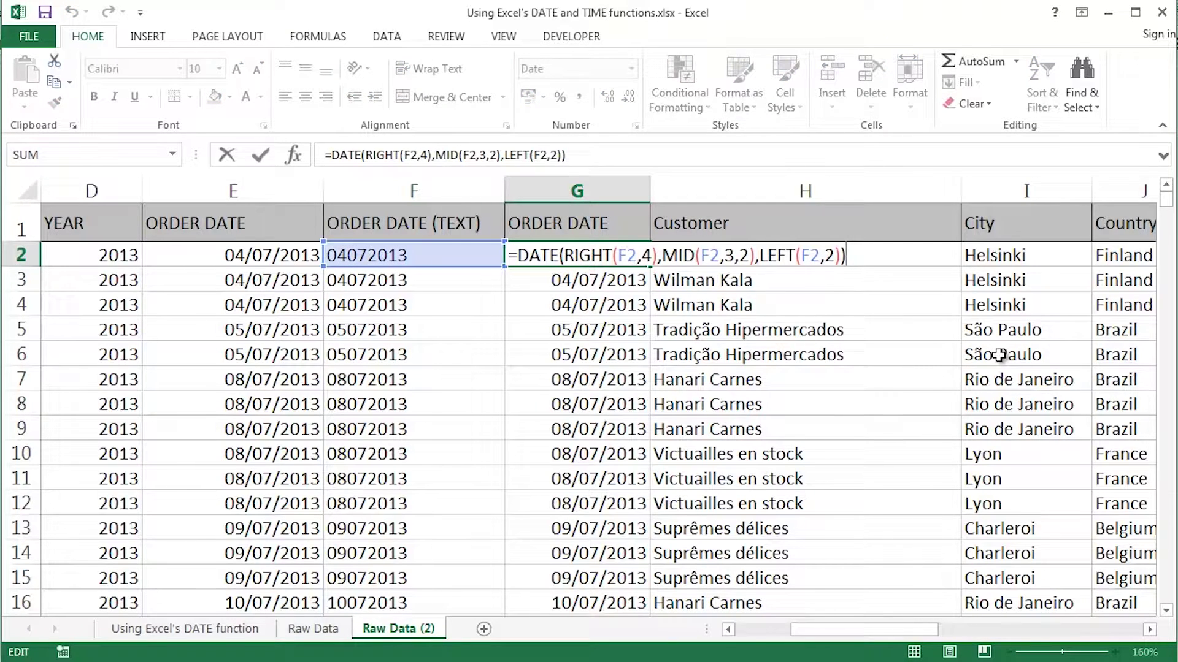